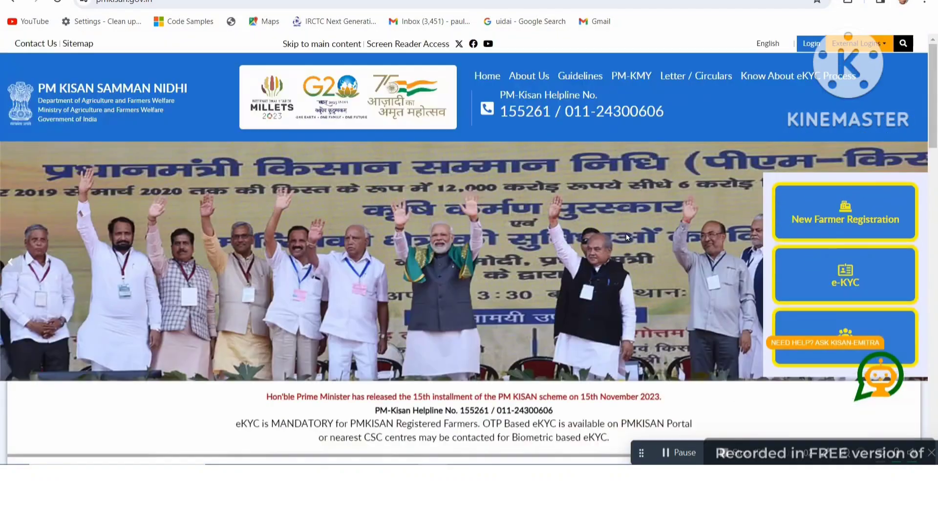
Step: Open the New Farmer Registration tile from the homepage's Farmers Corner
scroll(863, 182, "down", 6)
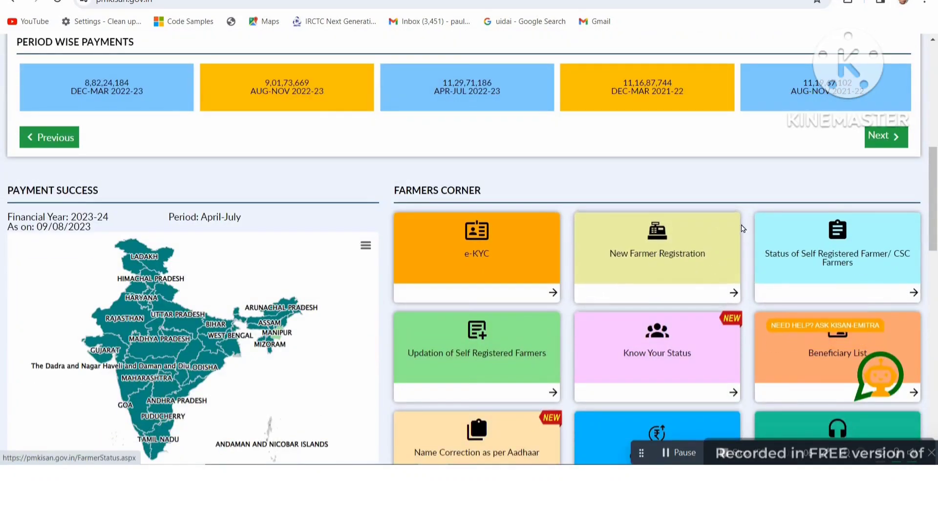
scroll(650, 312, "up", 3)
scroll(643, 318, "down", 5)
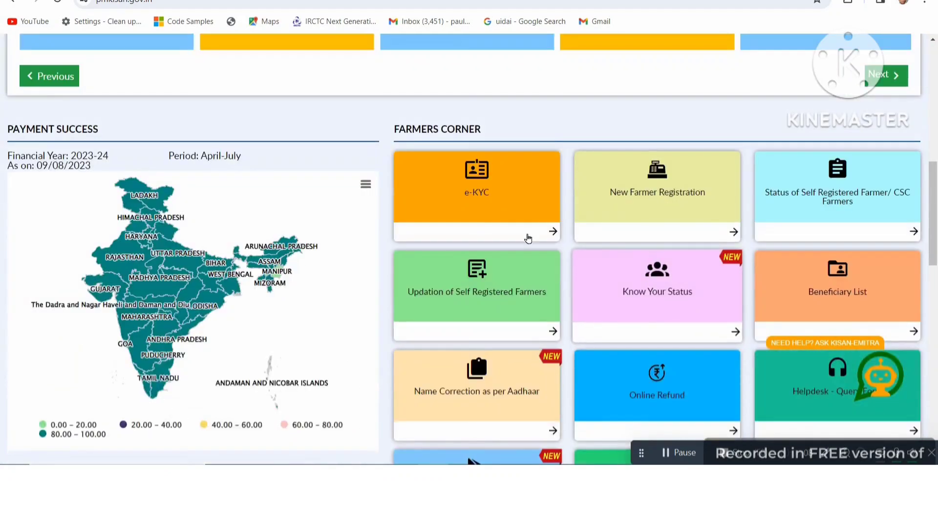
left_click(734, 231)
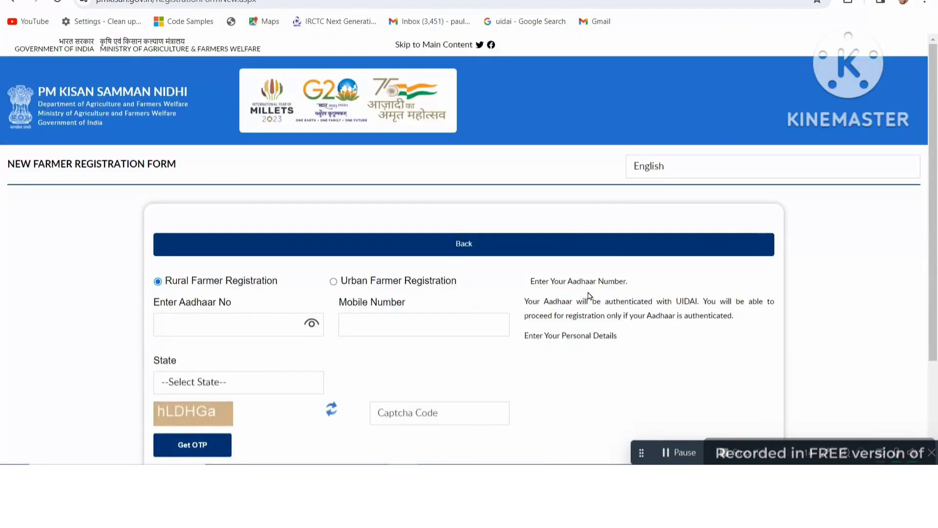
Step: Enter the farmer's Aadhaar number and mobile number
left_click(188, 319)
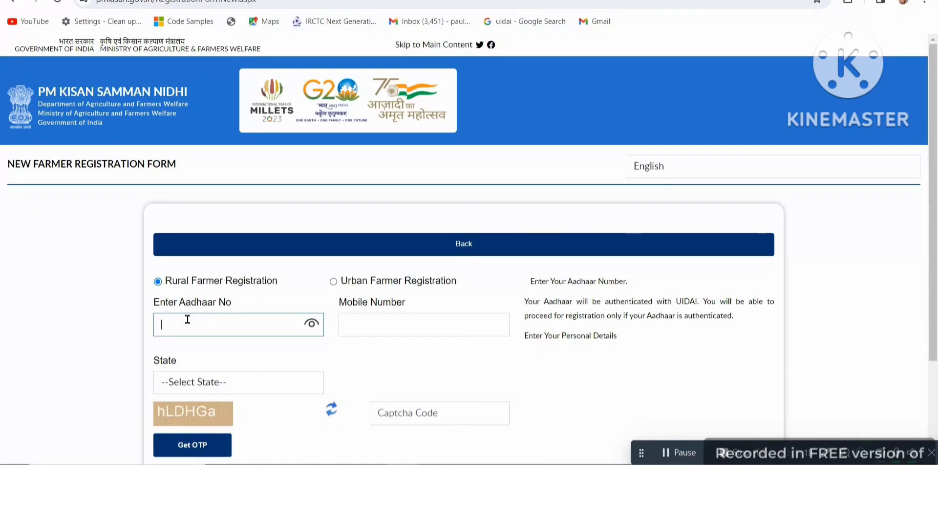
type("123456789012")
left_click(388, 328)
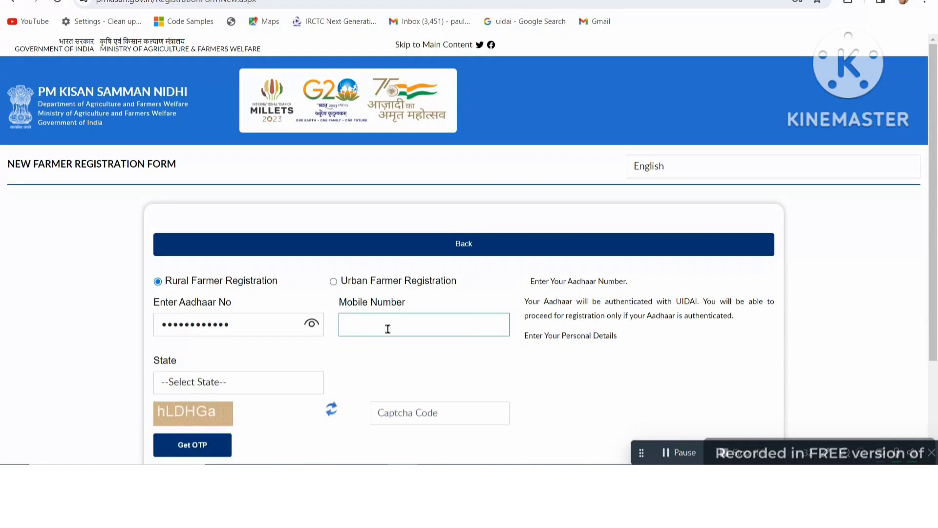
Step: Choose WEST BENGAL as the state and enter the captcha code
left_click(237, 386)
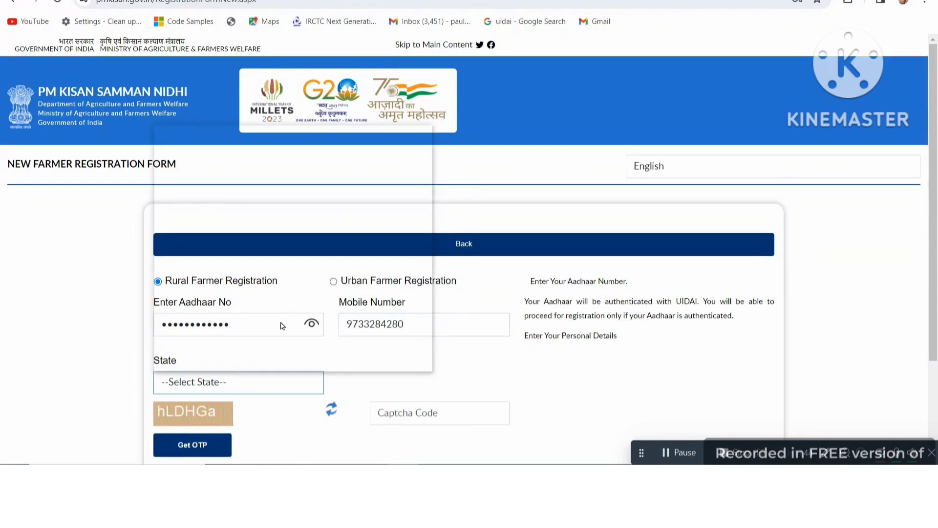
scroll(304, 264, "down", 5)
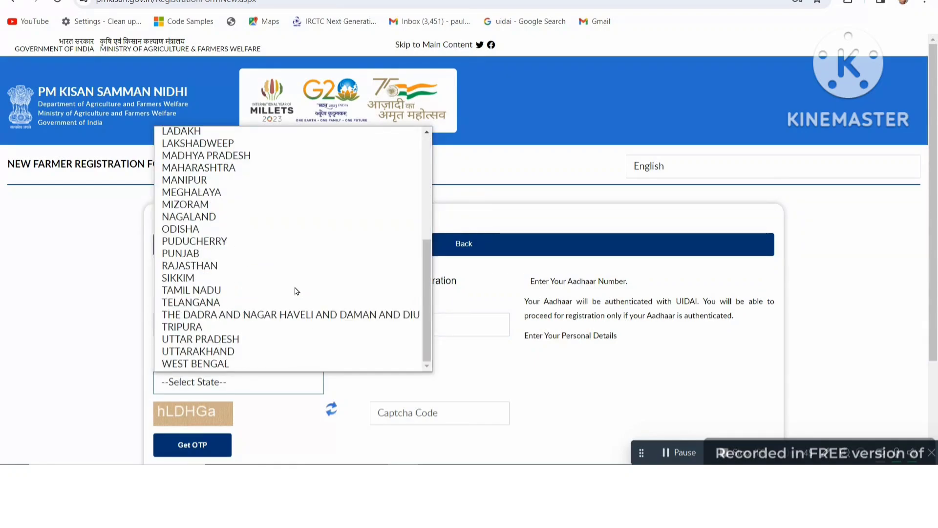
left_click(245, 365)
scroll(245, 377, "down", 3)
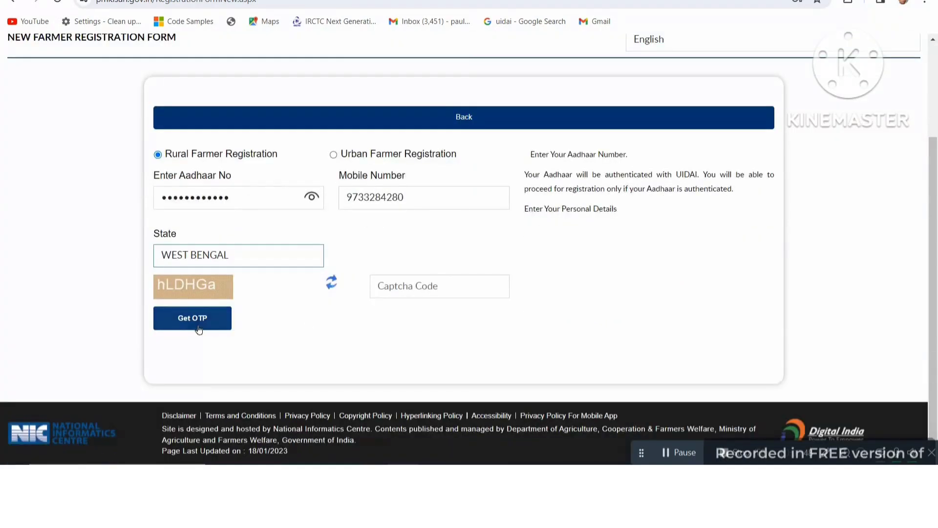
left_click(416, 282)
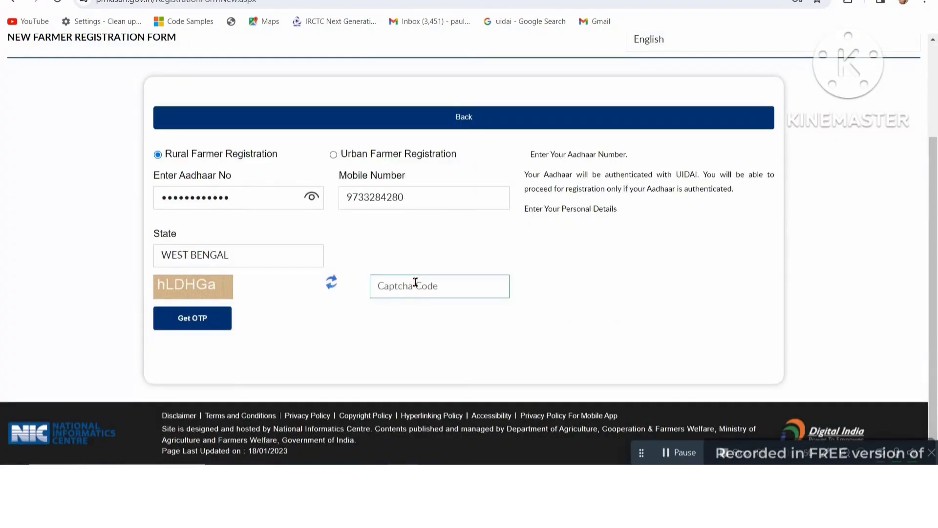
type("hLDHGa")
Step: Request the mobile OTP and enter the received code
left_click(209, 319)
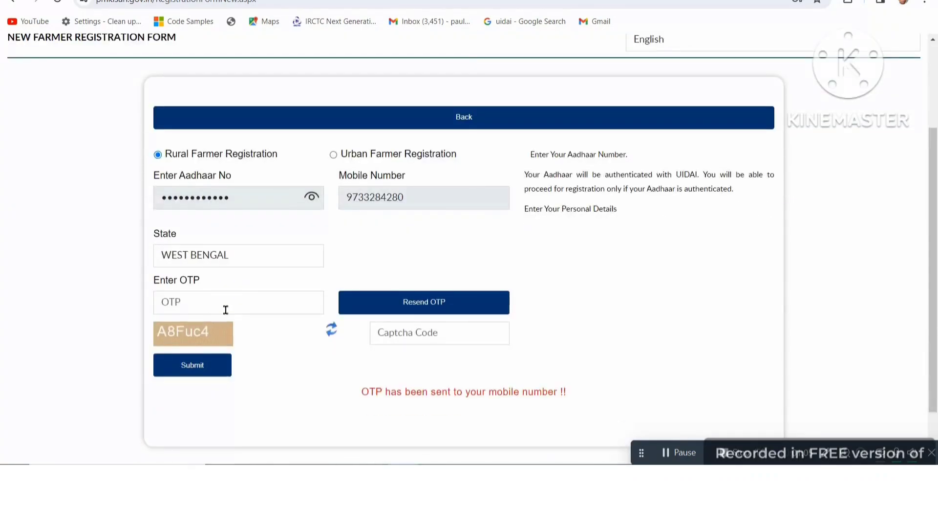
left_click(224, 303)
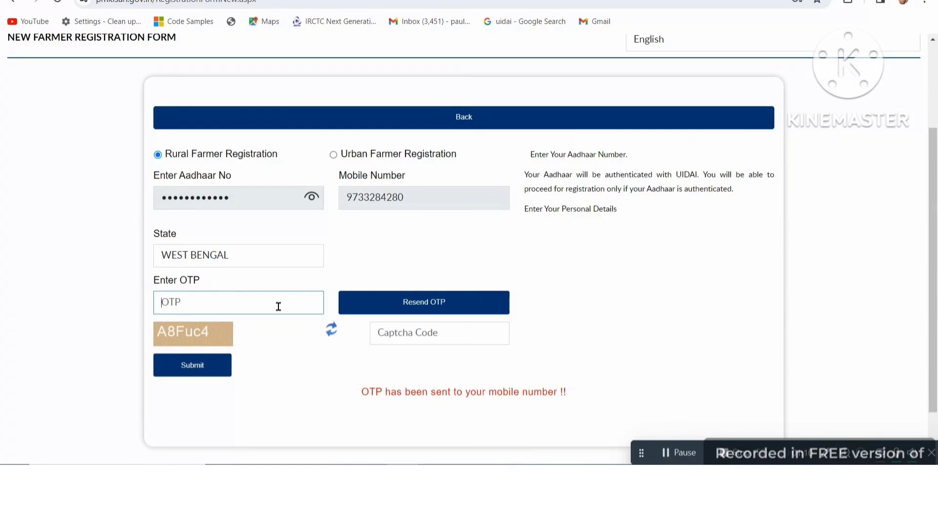
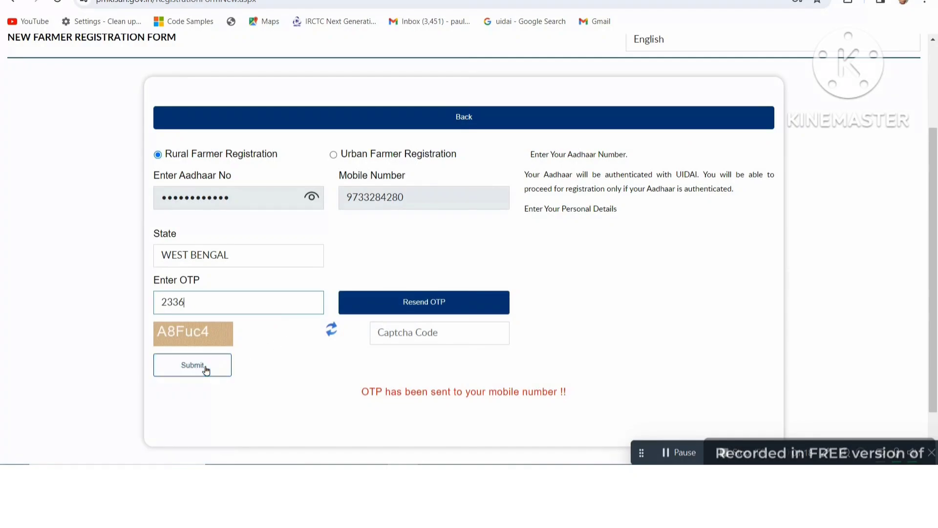
Step: Enter the new captcha, correcting a typo, and submit the OTP form
left_click(428, 336)
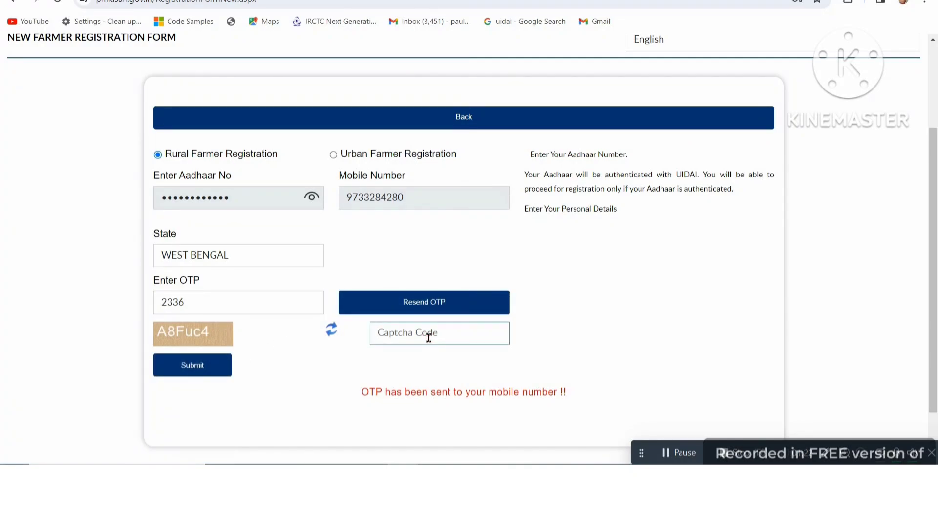
type("a8f")
key("BackSpace")
key("BackSpace")
key("BackSpace")
type("A8Fuc4")
left_click(198, 365)
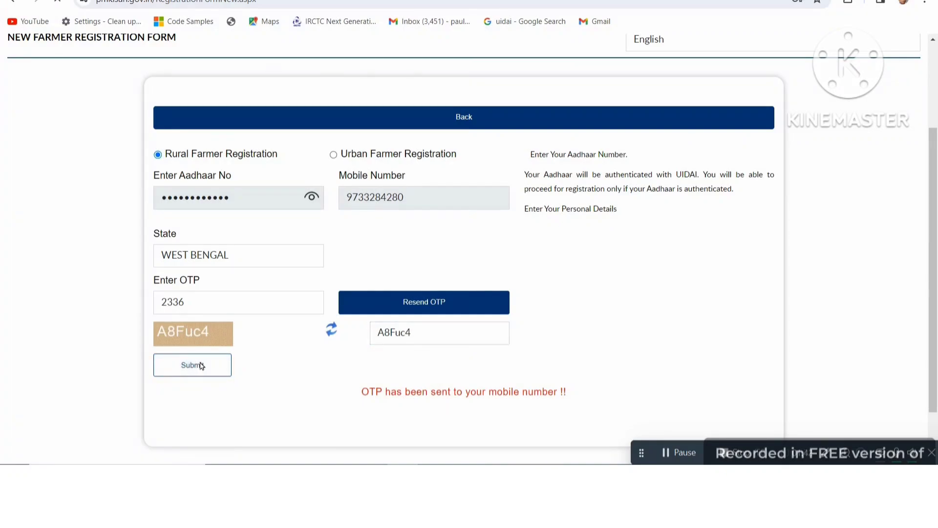
scroll(562, 234, "down", 5)
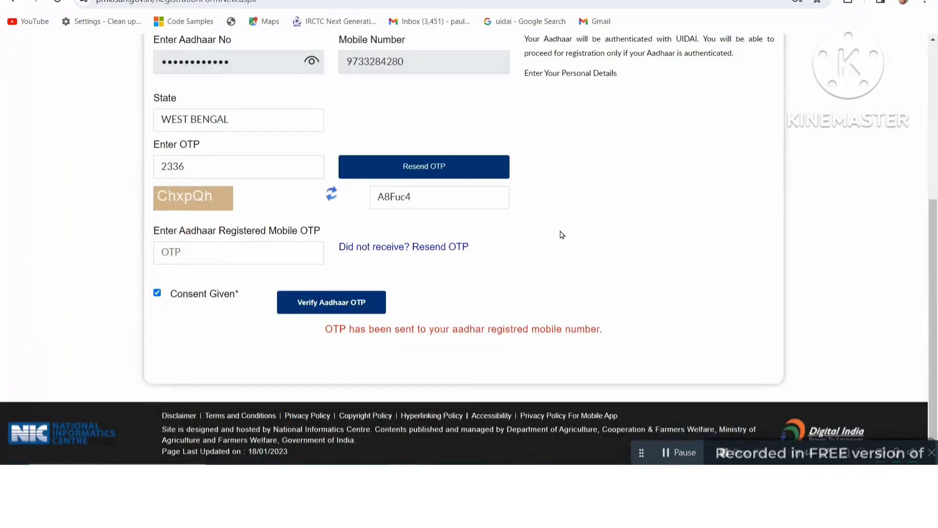
Step: Enter the Aadhaar-registered mobile OTP and try verifying it
left_click(219, 253)
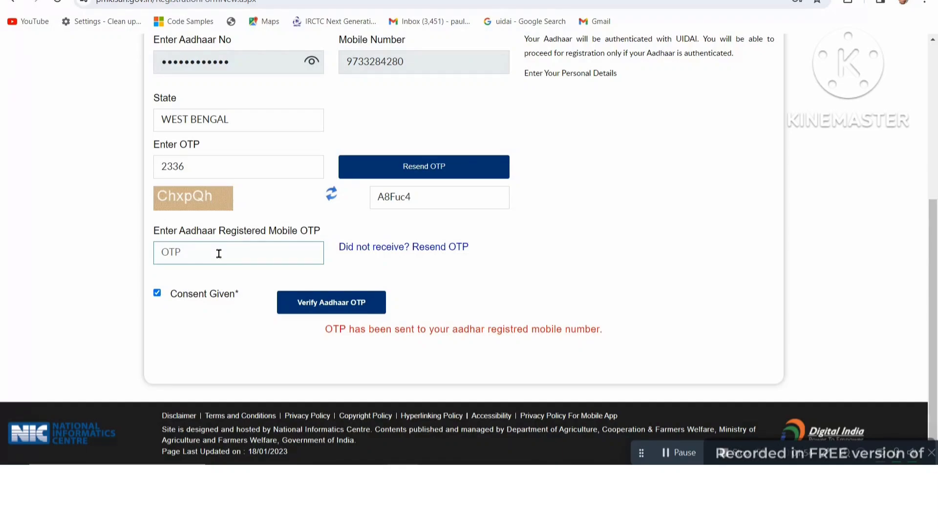
left_click(306, 302)
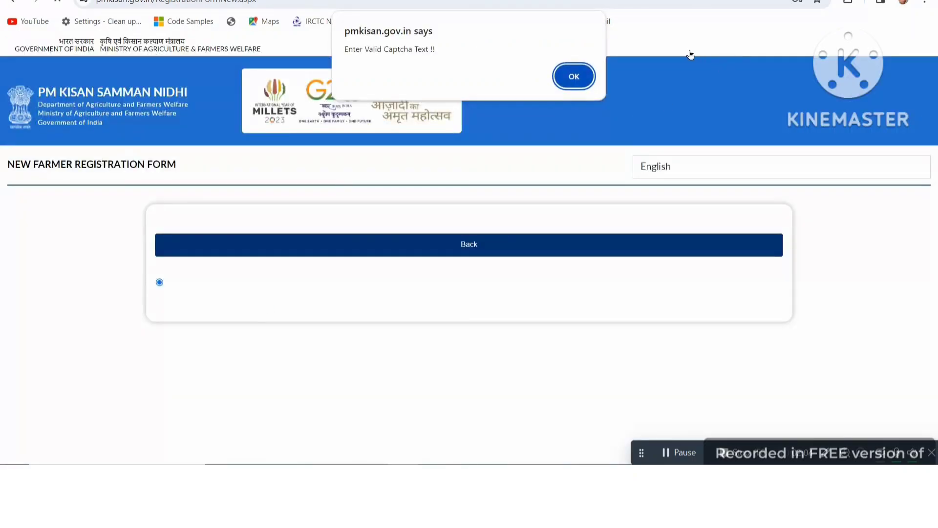
Step: Dismiss the invalid captcha alert and enter the fresh captcha
left_click(575, 77)
scroll(515, 269, "down", 5)
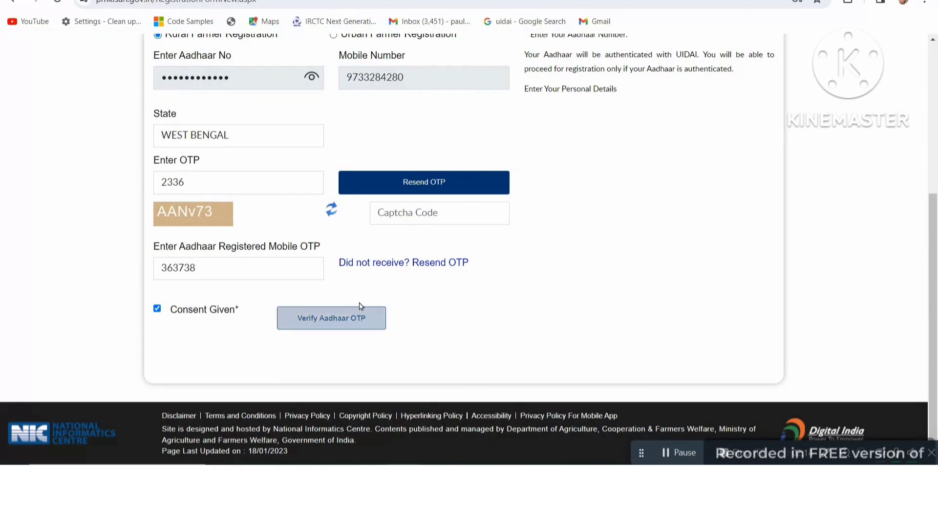
left_click(403, 215)
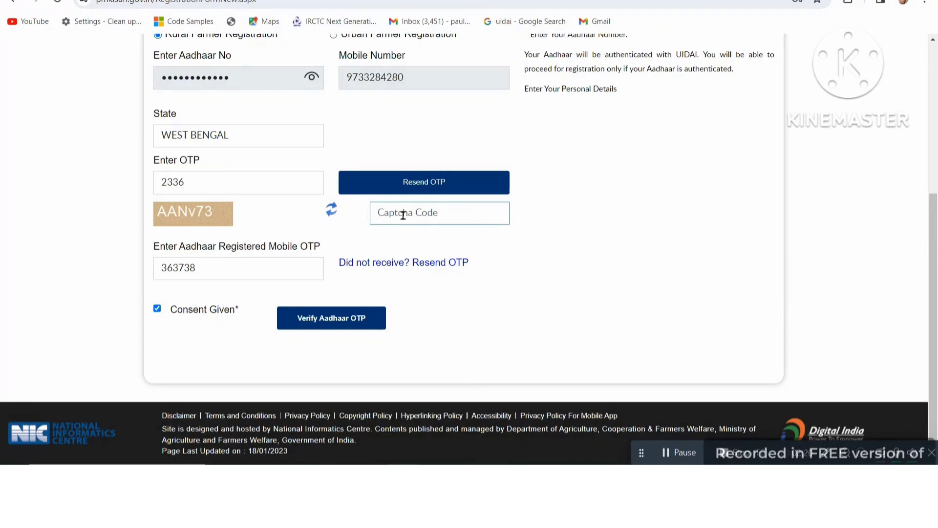
type("AANv73")
Step: Verify the Aadhaar OTP again and review the prefilled farmer details, land and upload sections
left_click(327, 322)
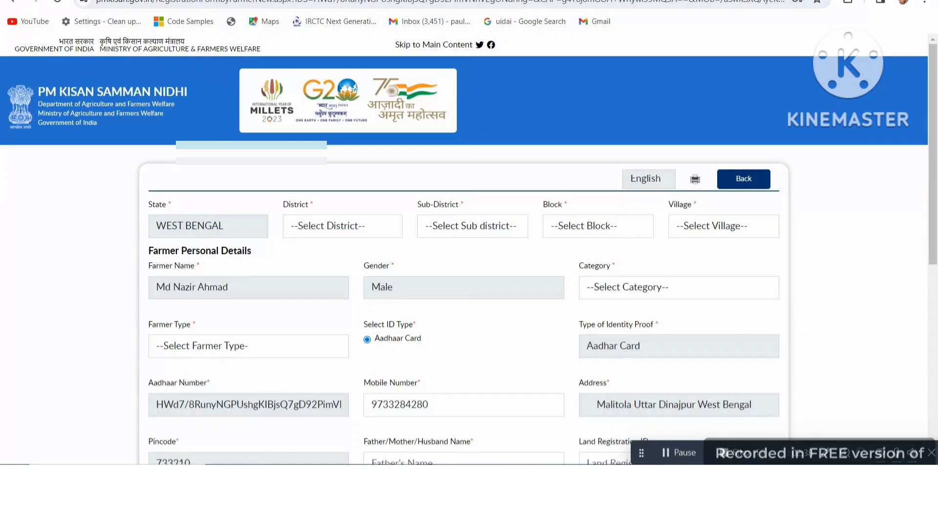
scroll(585, 267, "down", 4)
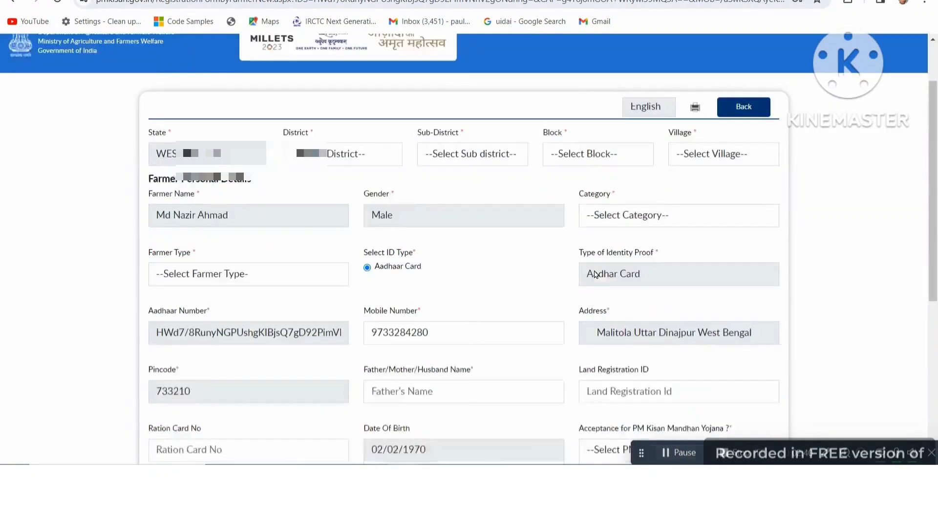
scroll(585, 267, "up", 4)
scroll(586, 268, "down", 8)
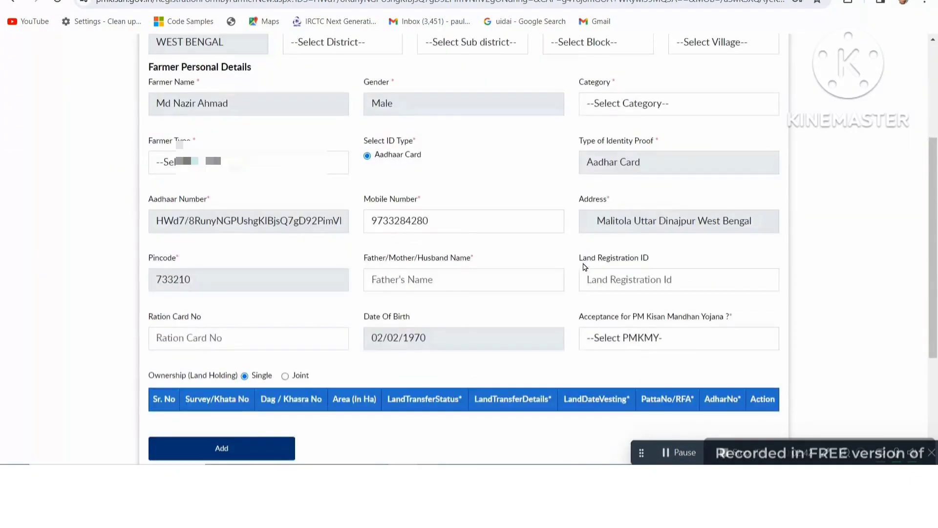
scroll(590, 274, "up", 4)
scroll(590, 268, "down", 4)
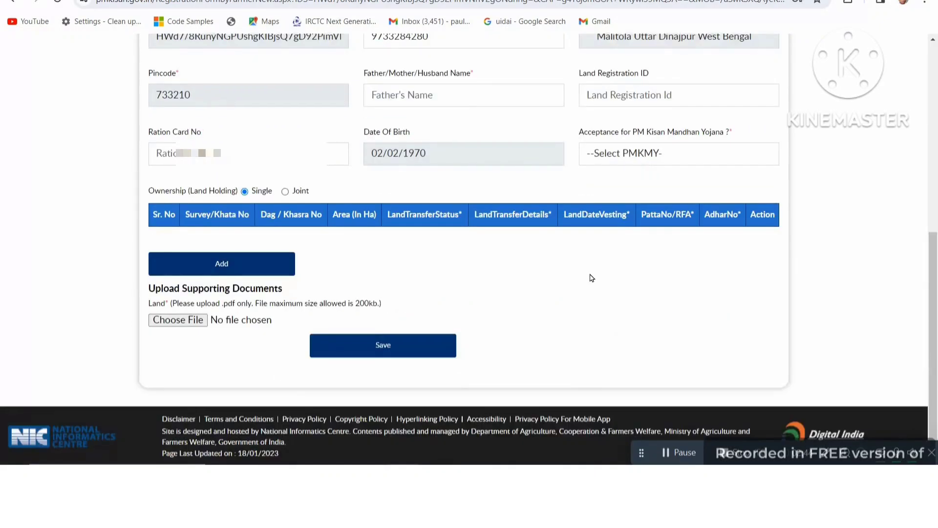
scroll(591, 277, "up", 5)
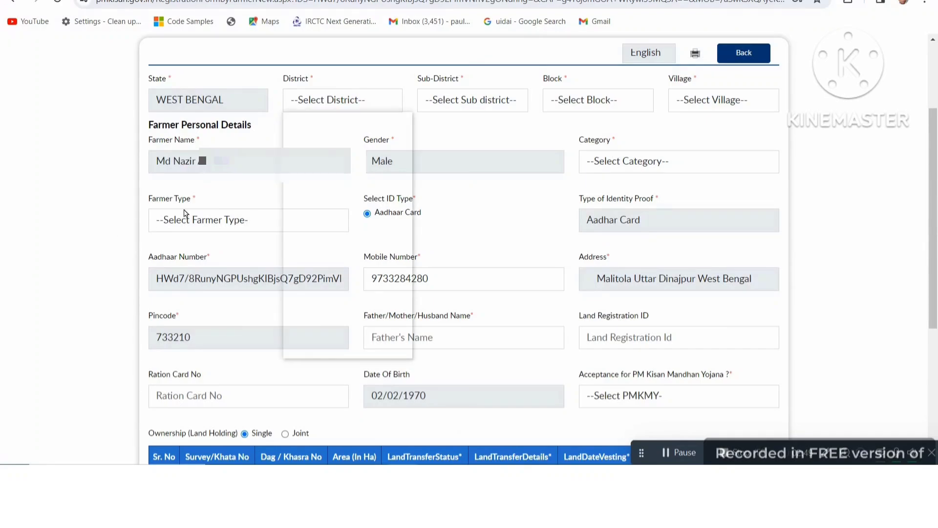
Step: Set District to DINAJPUR UTTAR and Sub-District to Goalpokhar - I
left_click(350, 100)
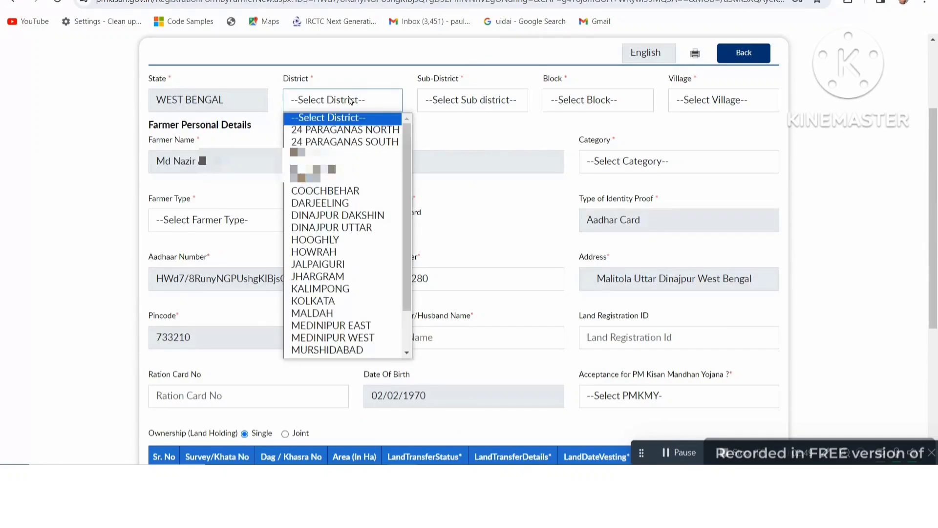
scroll(347, 275, "down", 2)
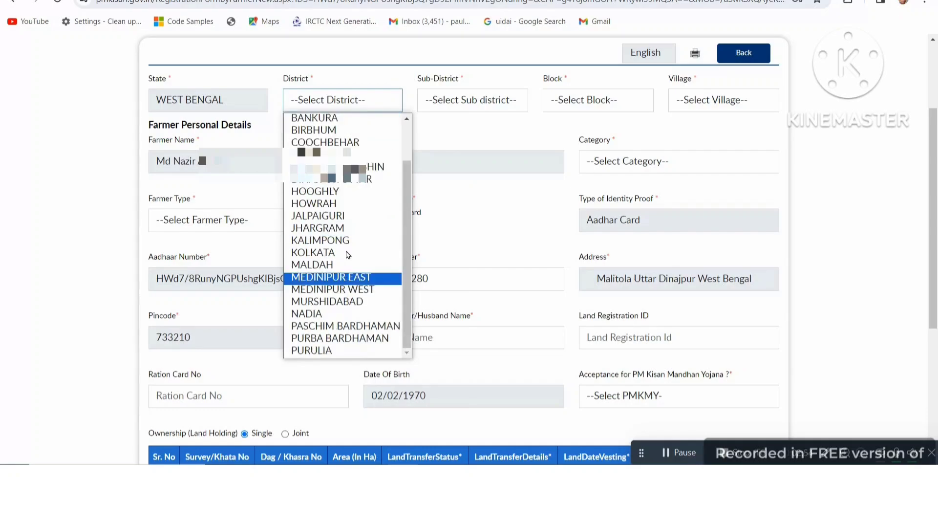
left_click(370, 177)
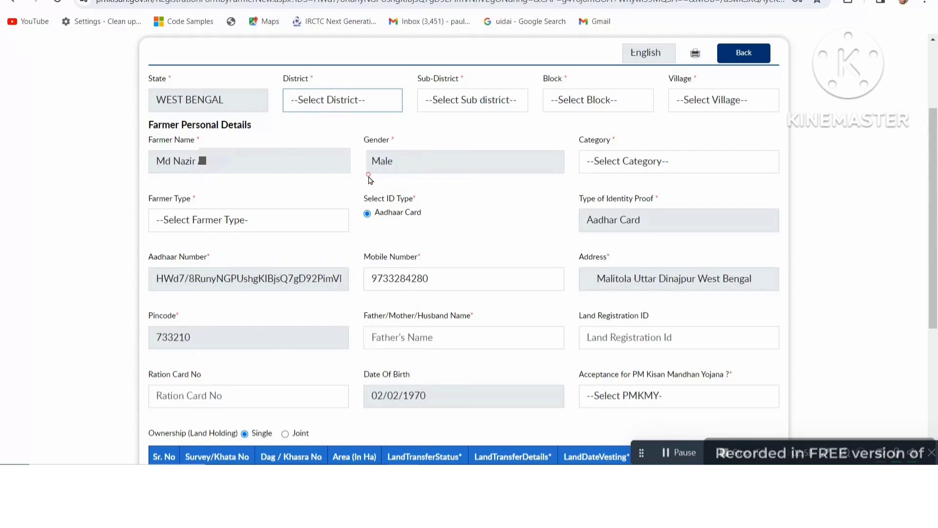
left_click(483, 100)
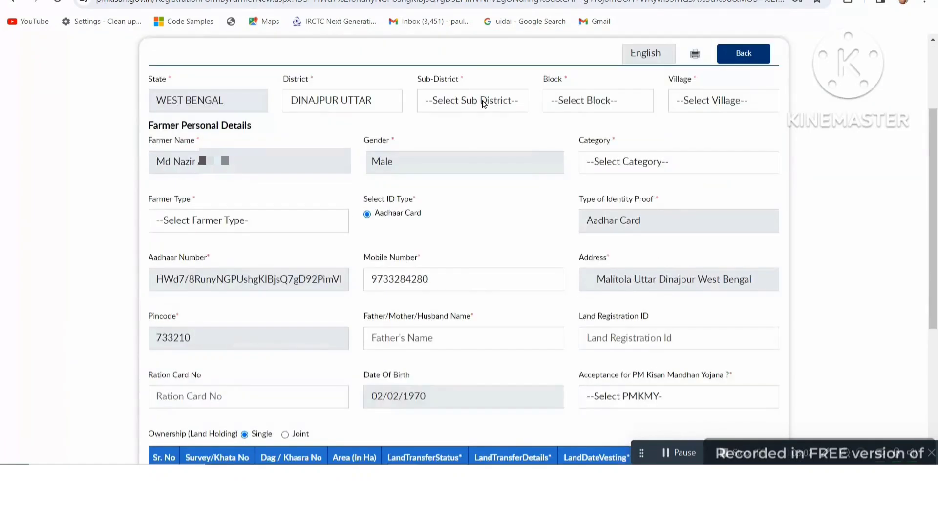
left_click(481, 101)
left_click(482, 144)
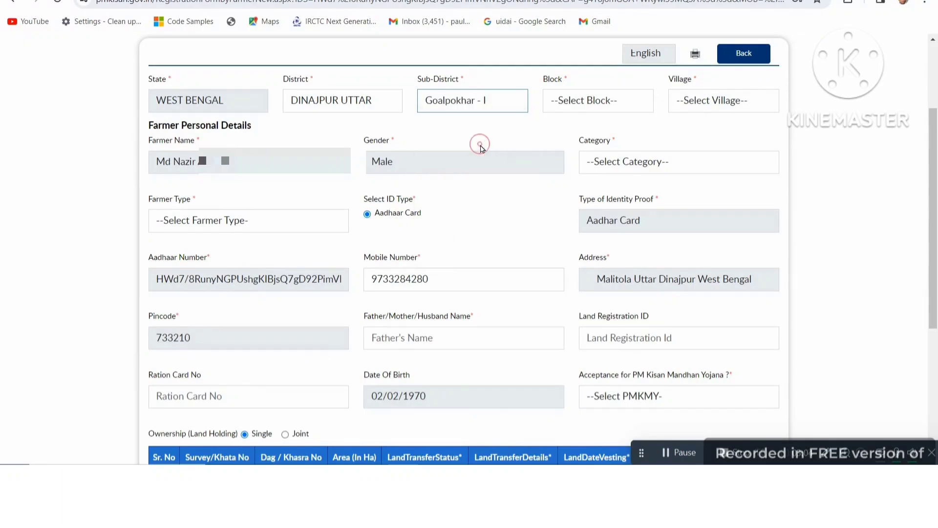
Step: Set Block to GOALPOKHAR-I and Village to Matitola - (309157)
left_click(594, 101)
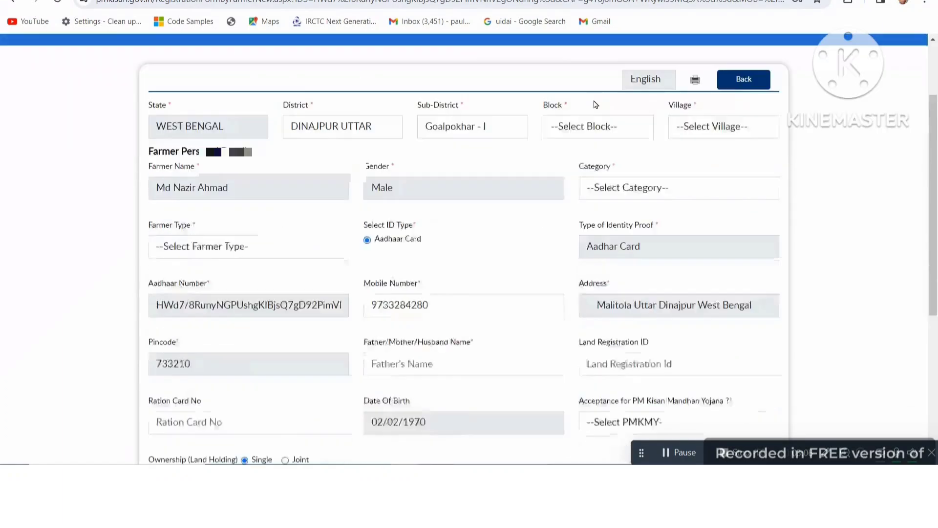
left_click(589, 104)
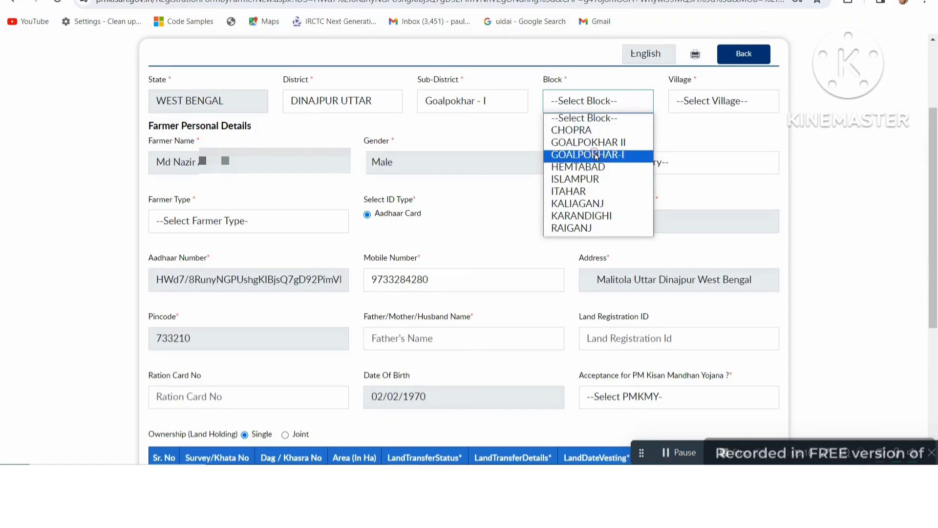
left_click(596, 156)
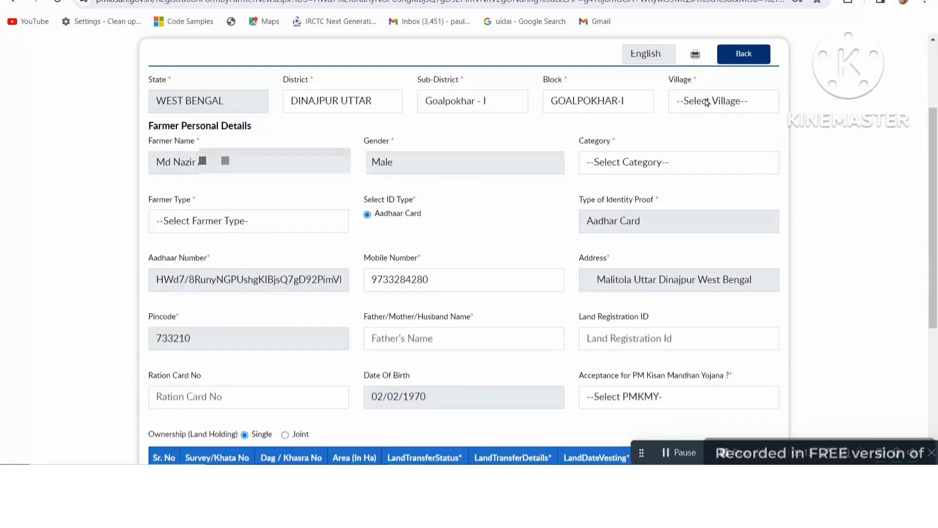
left_click(706, 102)
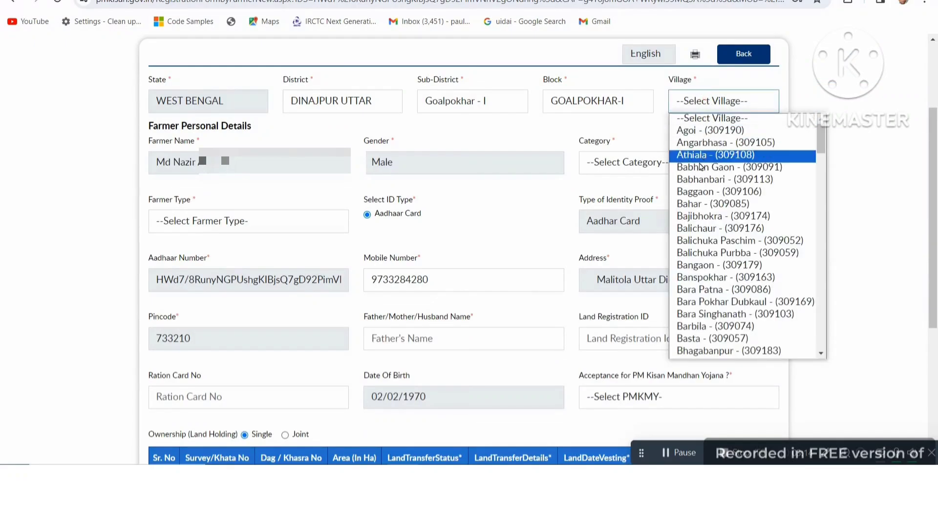
scroll(752, 228, "down", 15)
scroll(752, 225, "down", 10)
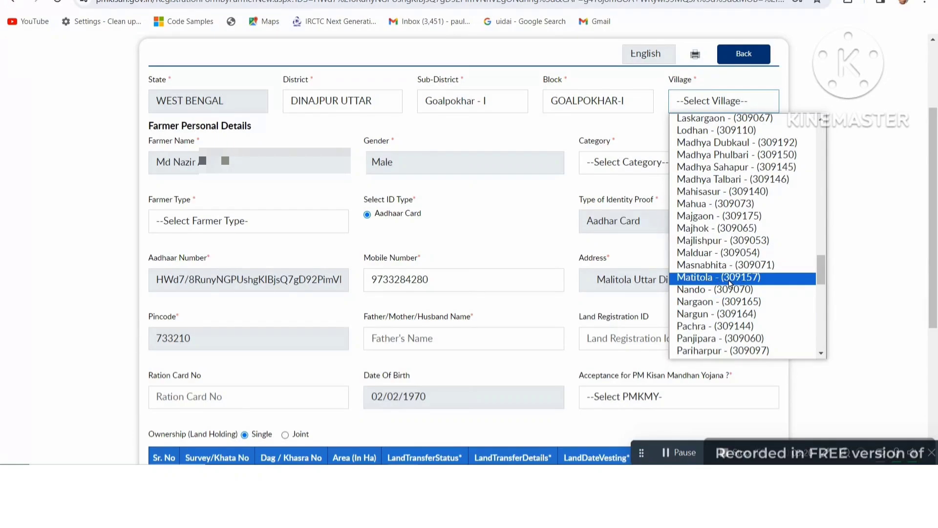
left_click(731, 282)
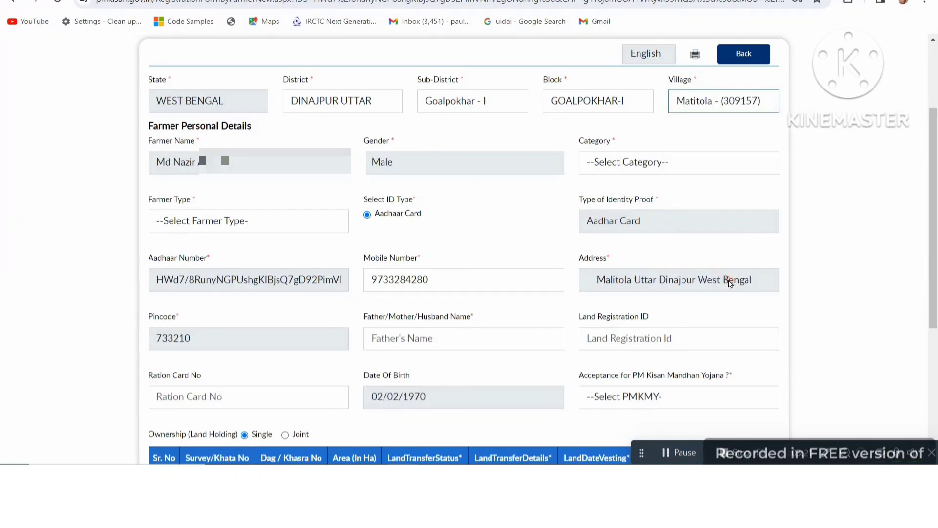
Step: Set Farmer Type to Small (1-2Ha)
left_click(235, 221)
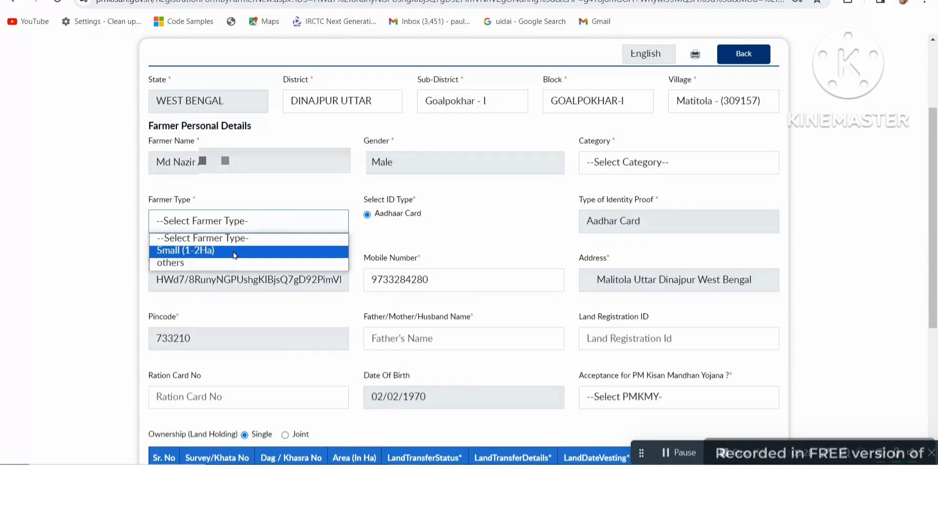
left_click(230, 250)
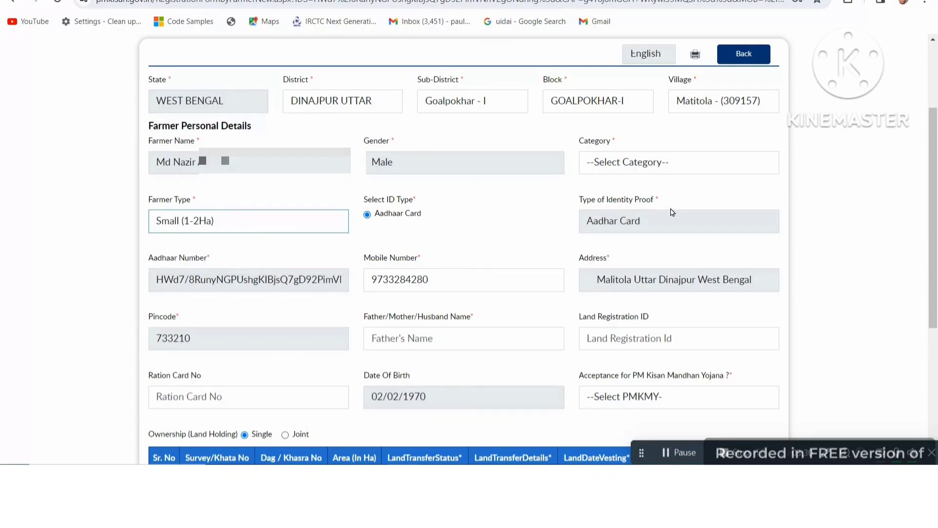
left_click(644, 168)
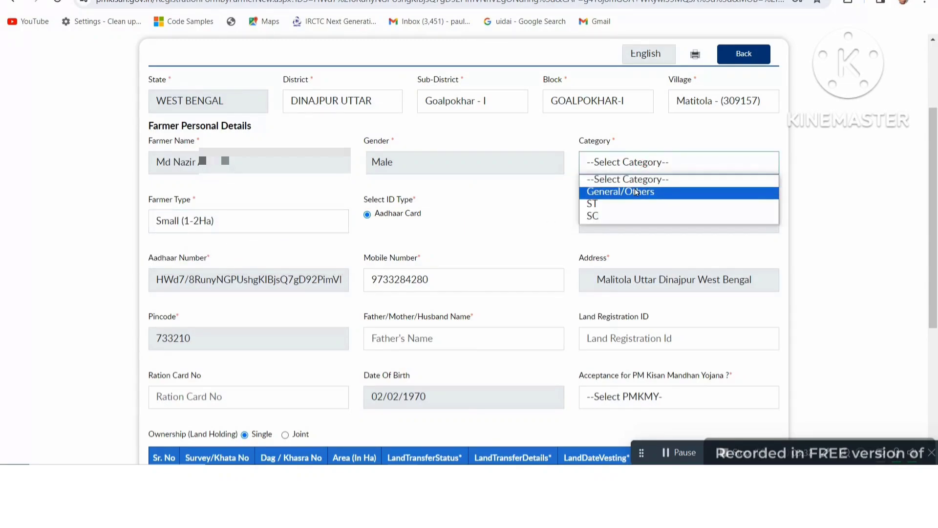
Step: Choose General/Others category, then enter the Land Registration ID and the father's name
left_click(635, 191)
scroll(641, 178, "down", 1)
scroll(641, 177, "down", 3)
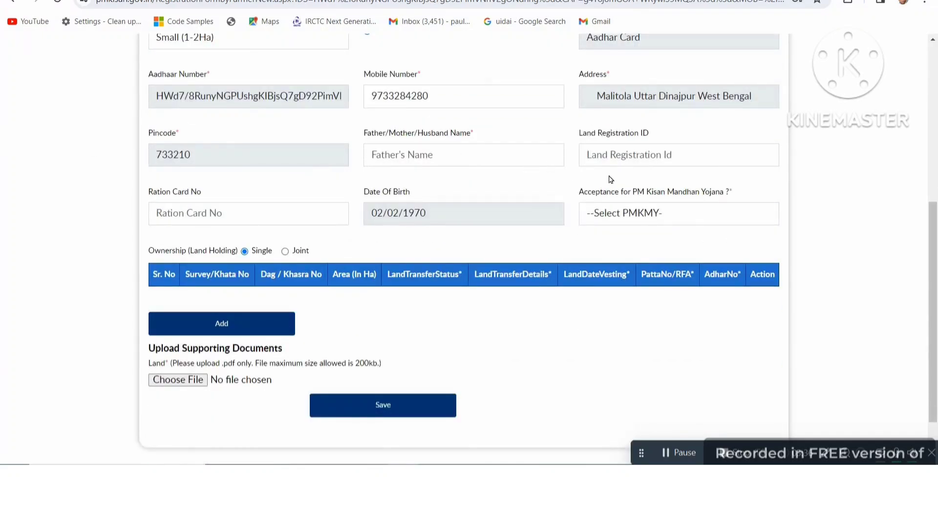
left_click(604, 159)
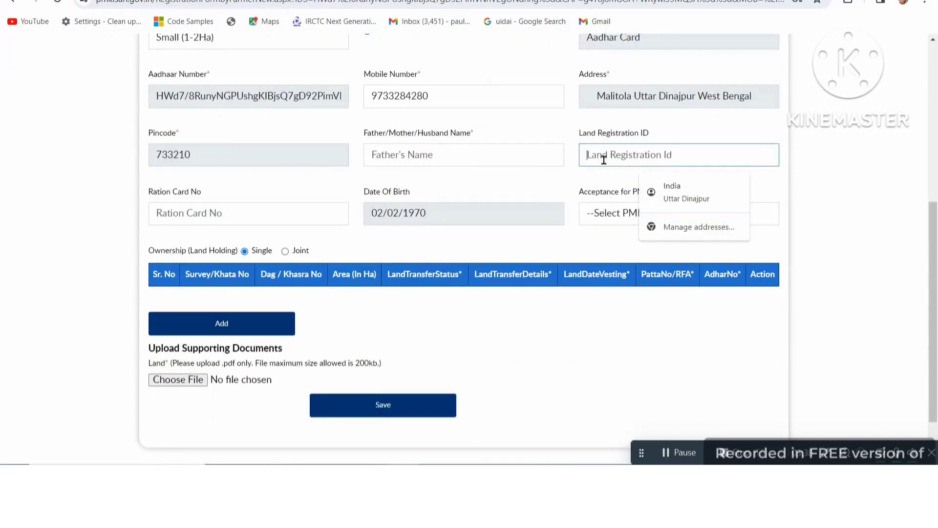
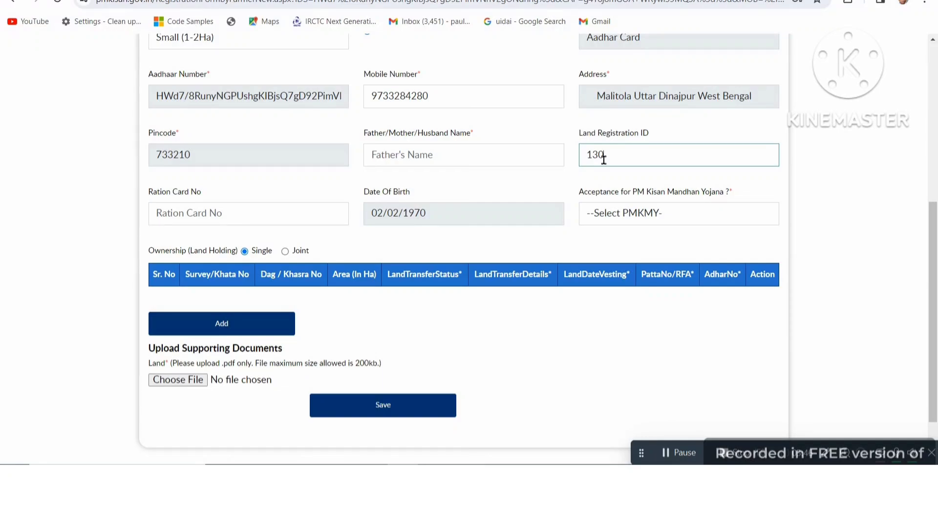
key("BackSpace")
key("BackSpace")
left_click(402, 156)
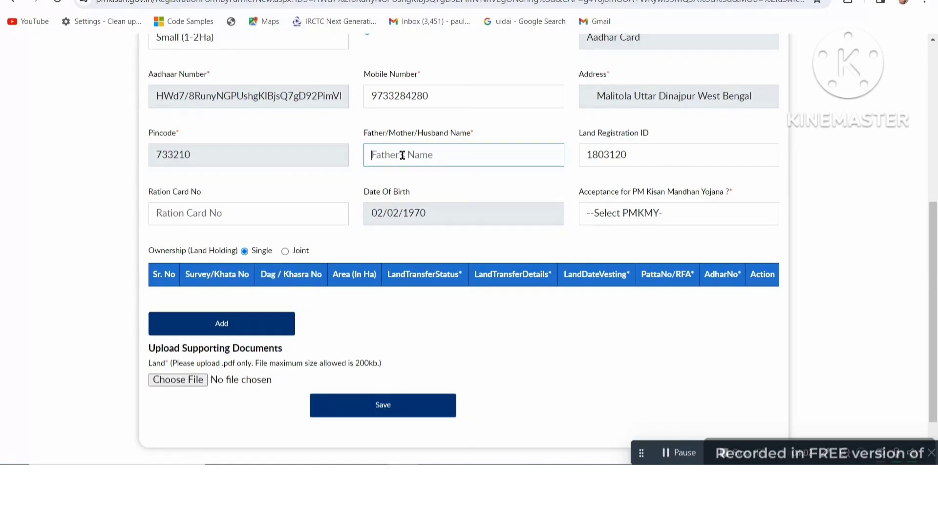
type("yeaqub")
Step: Select No for PM Kisan Mandhan Yojana, enter the ration card number, and add a land row
left_click(661, 211)
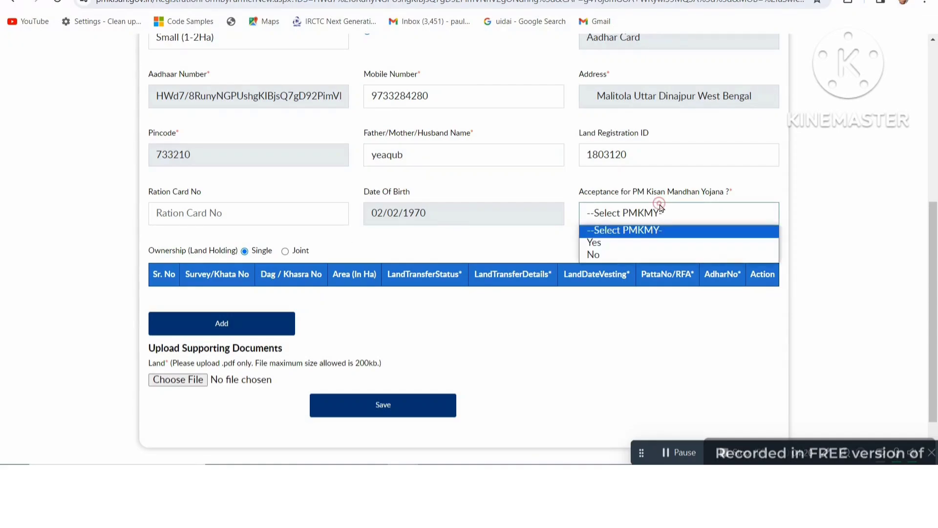
left_click(611, 251)
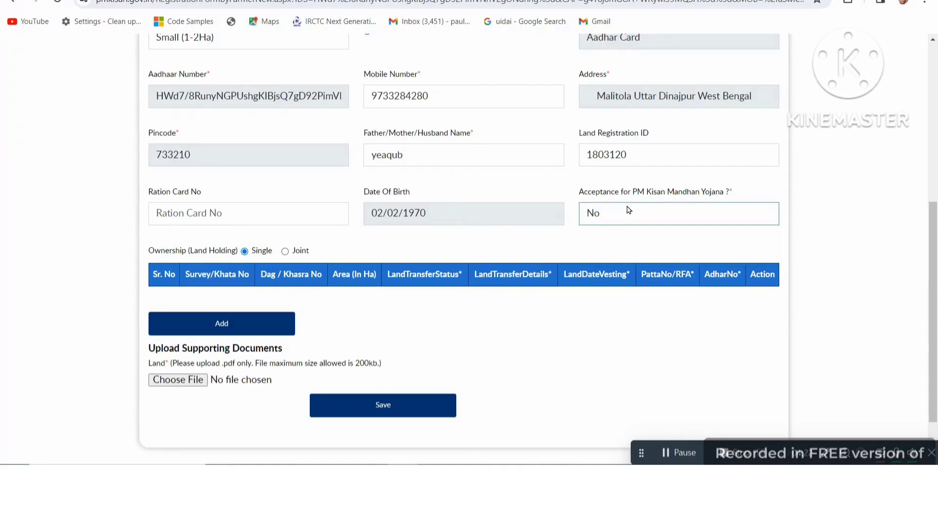
scroll(627, 207, "down", 1)
left_click(228, 141)
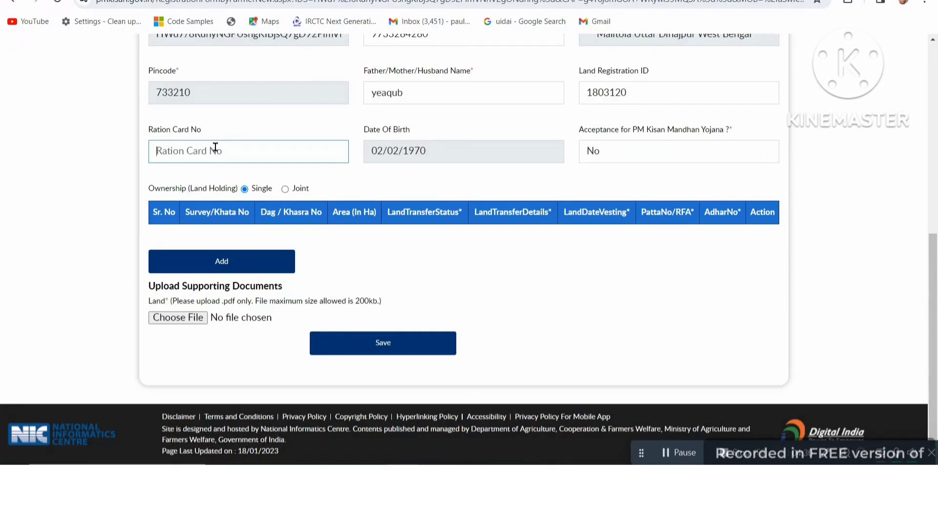
left_click(243, 266)
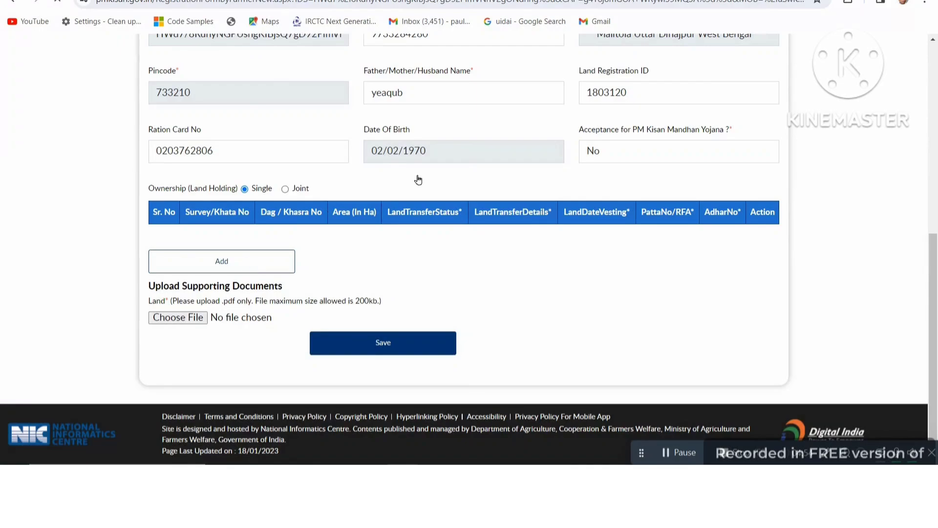
scroll(488, 168, "down", 3)
Step: Enter Survey/Khata 389, Dag/Khasra 333 and area 0.3 hectares
scroll(496, 189, "down", 1)
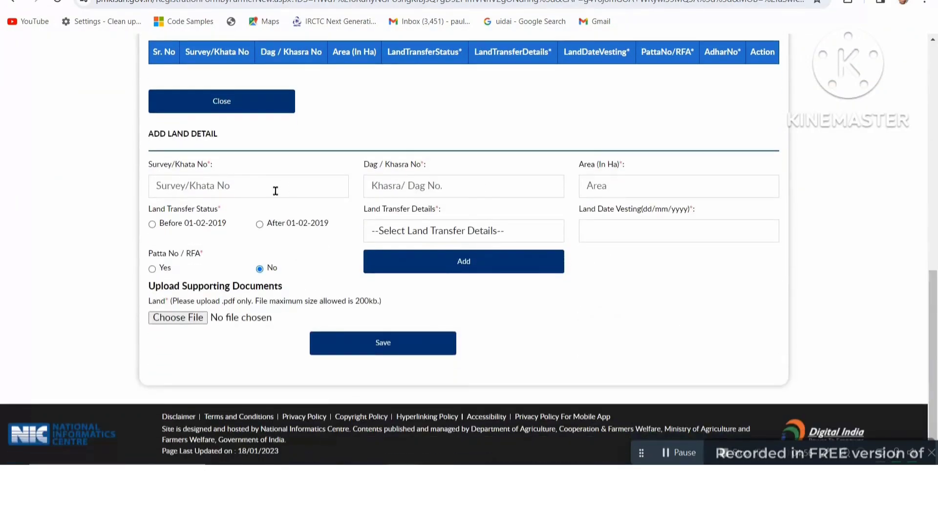
left_click(254, 186)
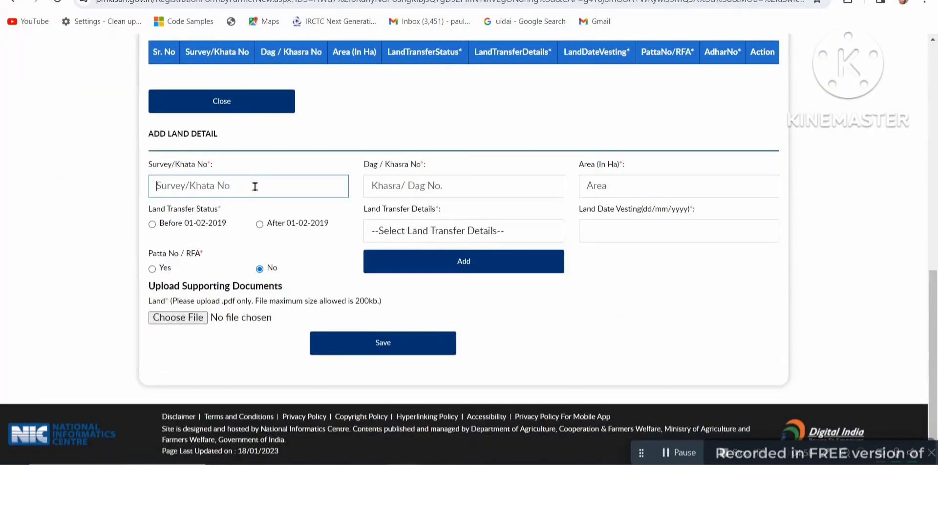
type("389")
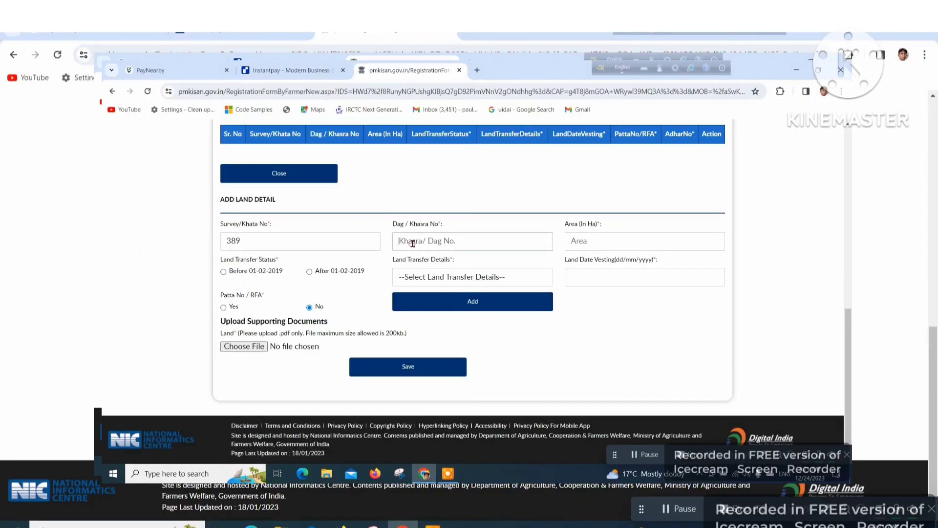
left_click(389, 188)
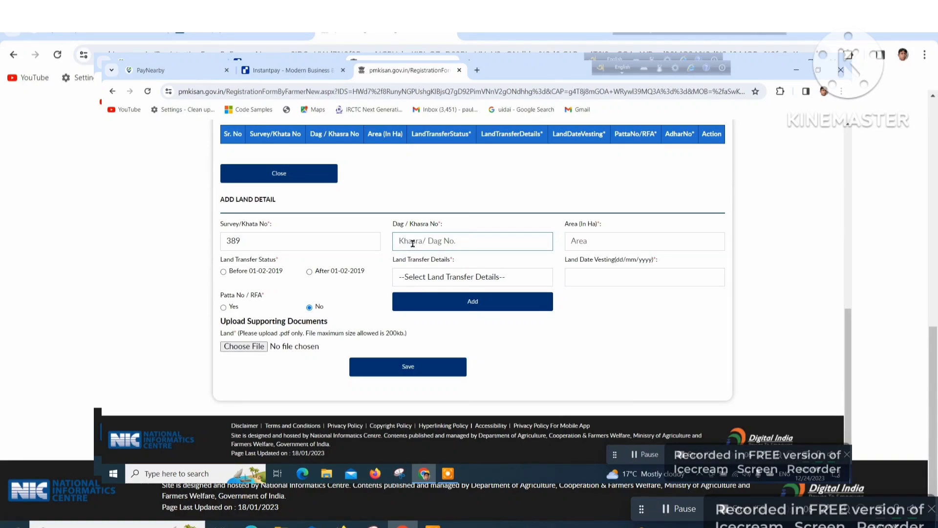
type("333")
left_click(575, 243)
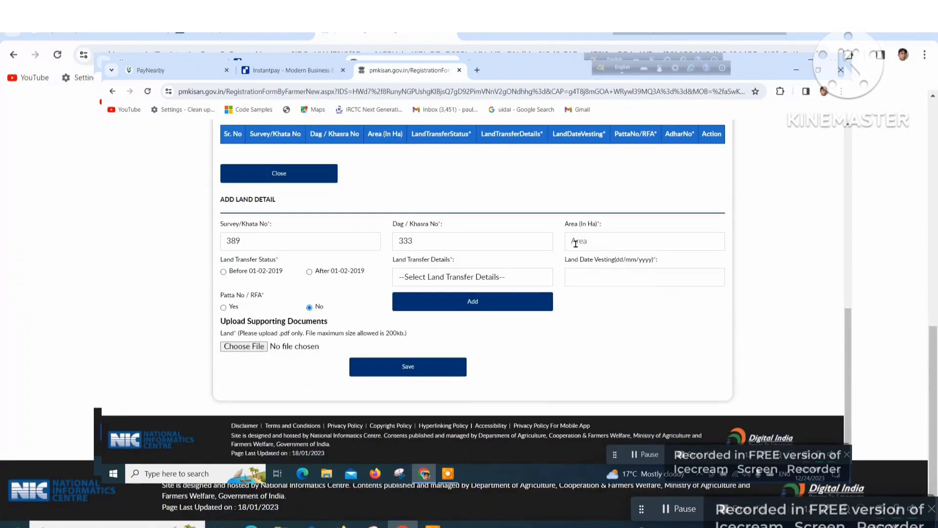
left_click(587, 241)
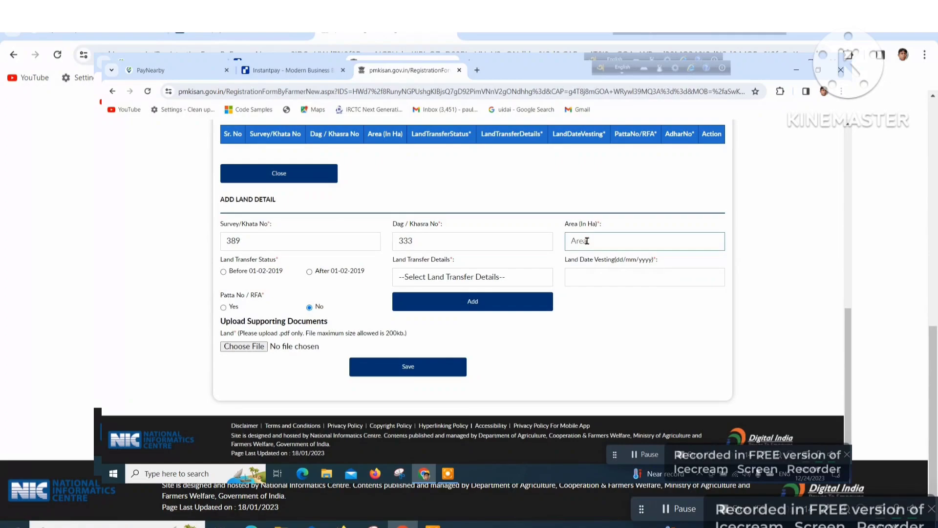
type("0.3")
Step: Set Land Transfer Details to Purchase of Land, transferred before 01-02-2019
left_click(454, 278)
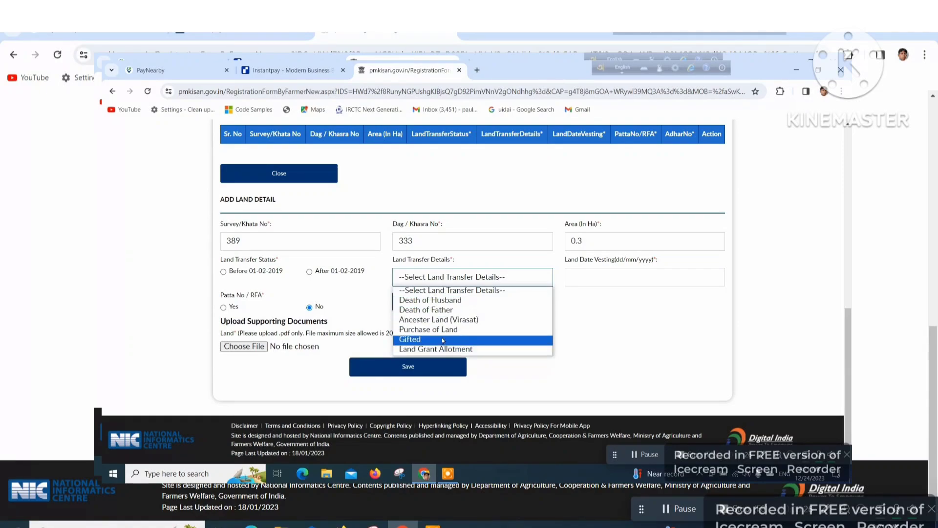
left_click(443, 331)
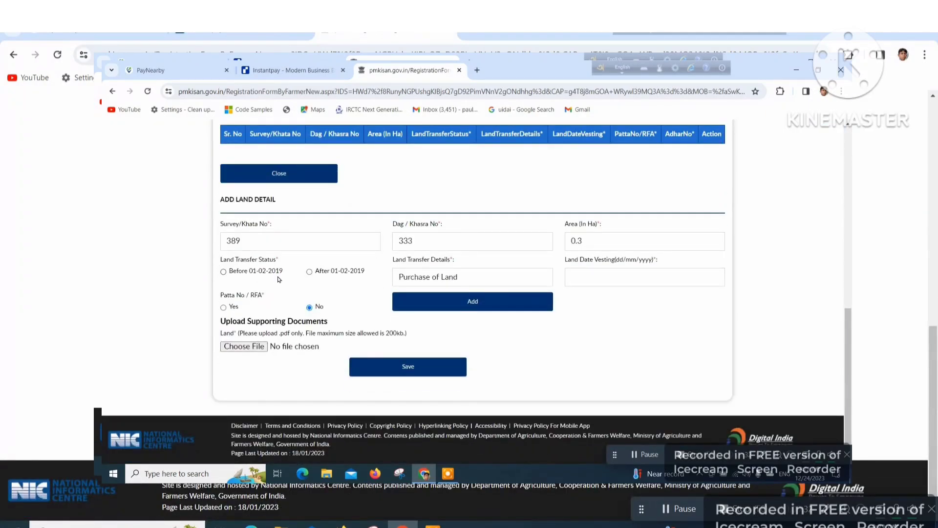
left_click(223, 272)
Step: Pick a land vesting date in the calendar, first landing on 01/10/2014
left_click(622, 278)
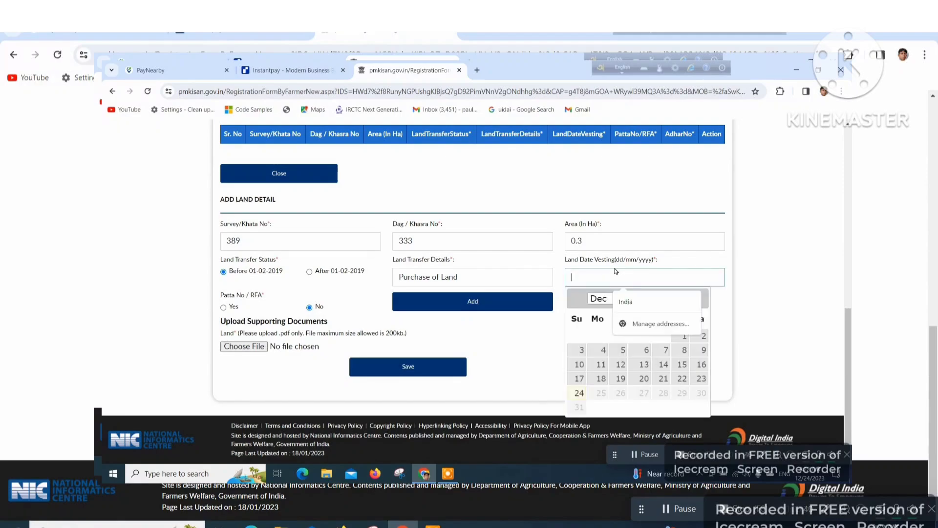
left_click(576, 300)
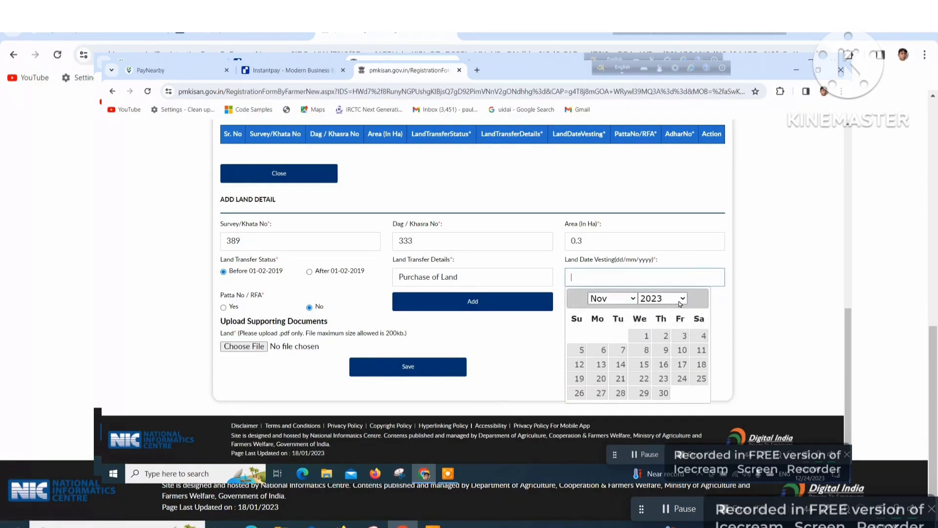
left_click(682, 300)
scroll(655, 215, "up", 9)
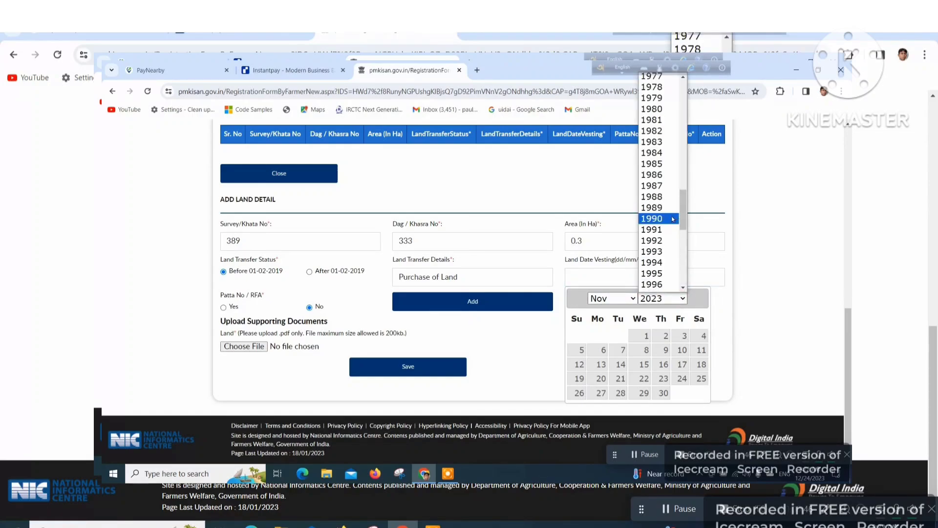
scroll(655, 250, "down", 3)
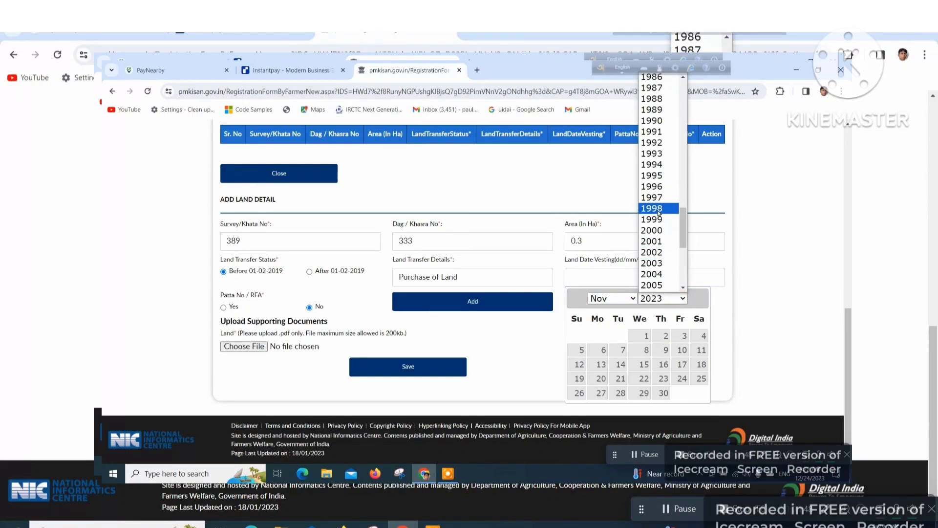
scroll(658, 220, "down", 2)
scroll(660, 227, "down", 2)
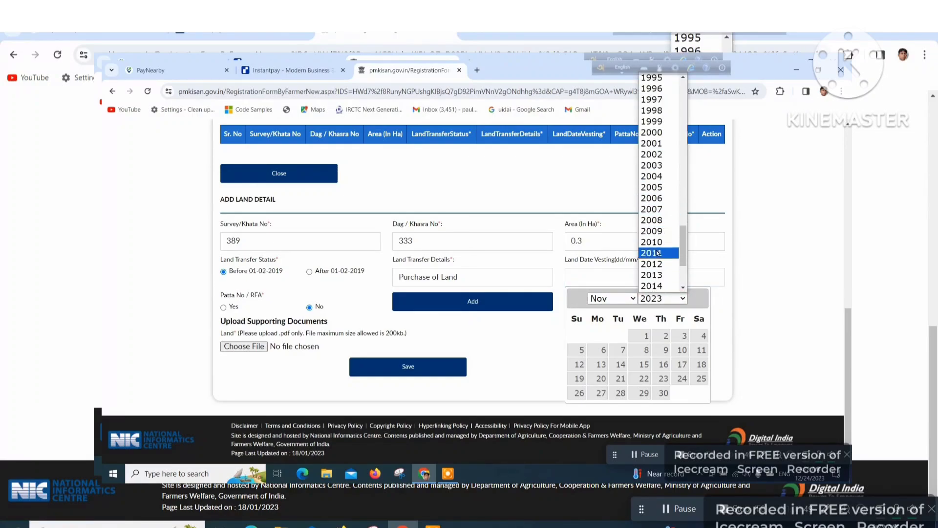
left_click(658, 288)
left_click(633, 300)
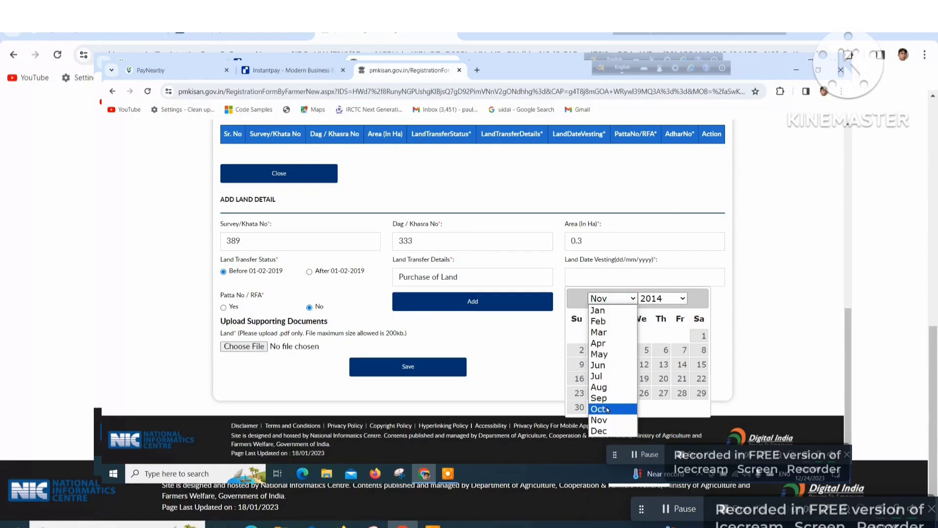
left_click(607, 410)
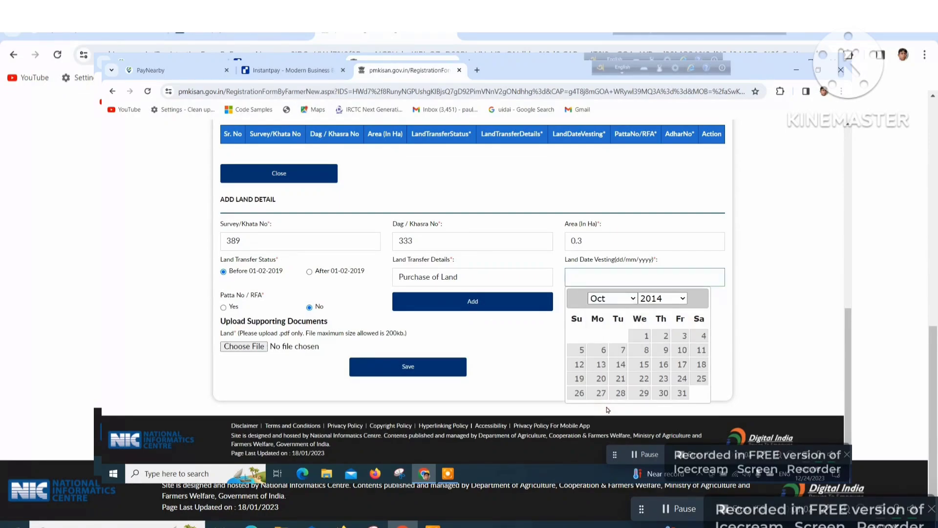
left_click(646, 336)
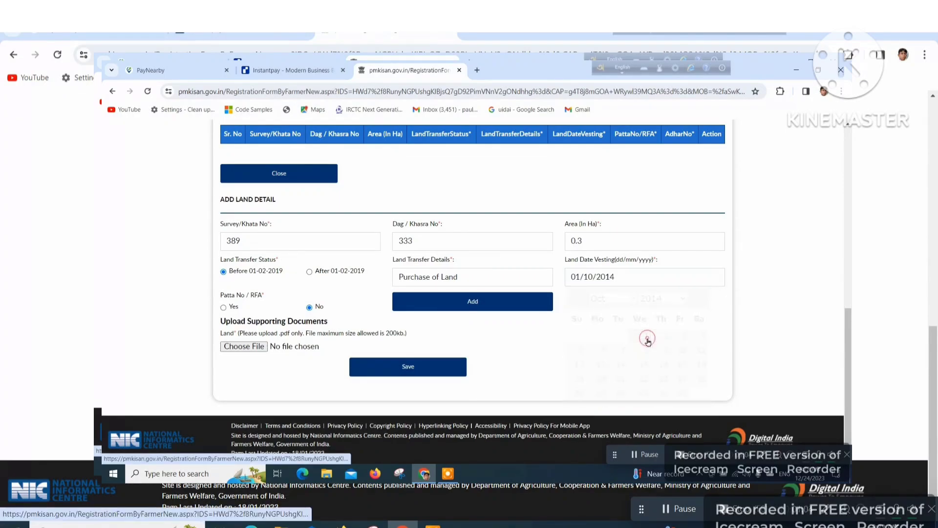
Step: Correct the vesting date to 01/09/2014 and add the land record to the table
left_click(627, 277)
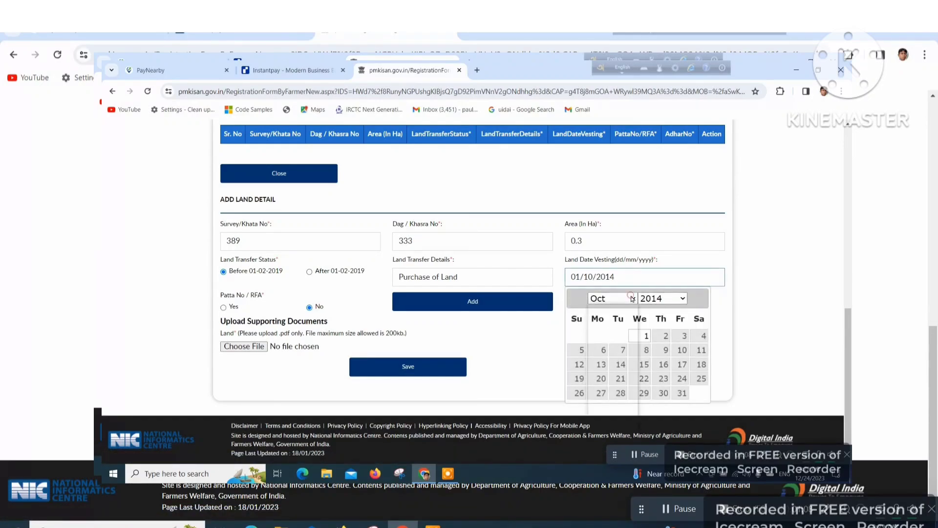
left_click(628, 299)
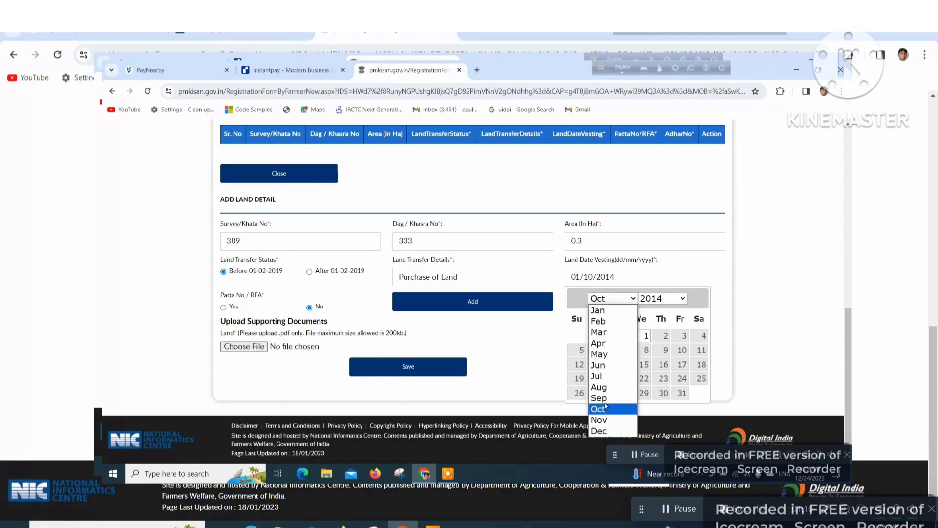
left_click(605, 398)
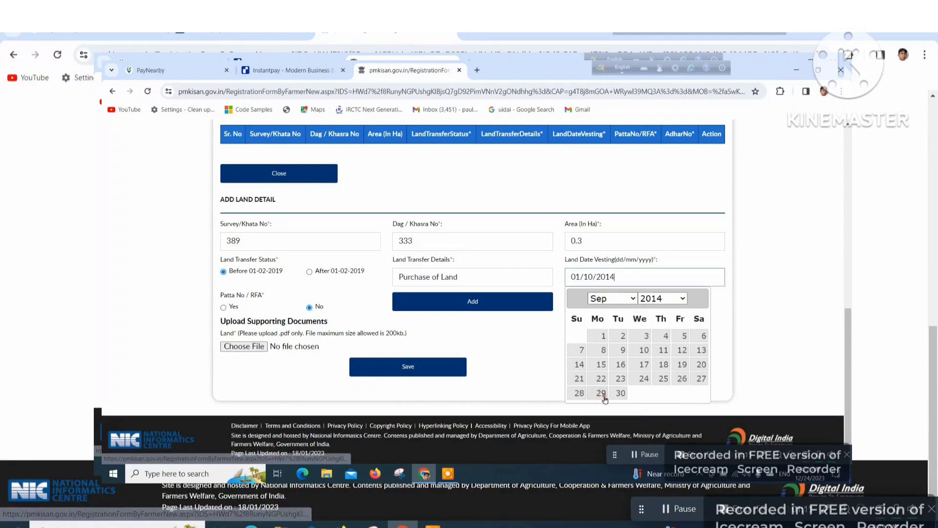
left_click(604, 336)
left_click(509, 305)
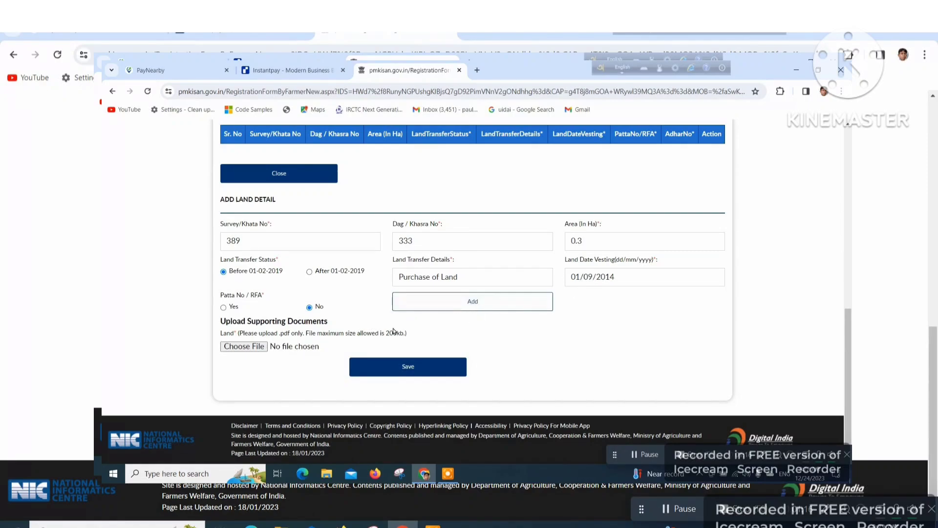
left_click(472, 302)
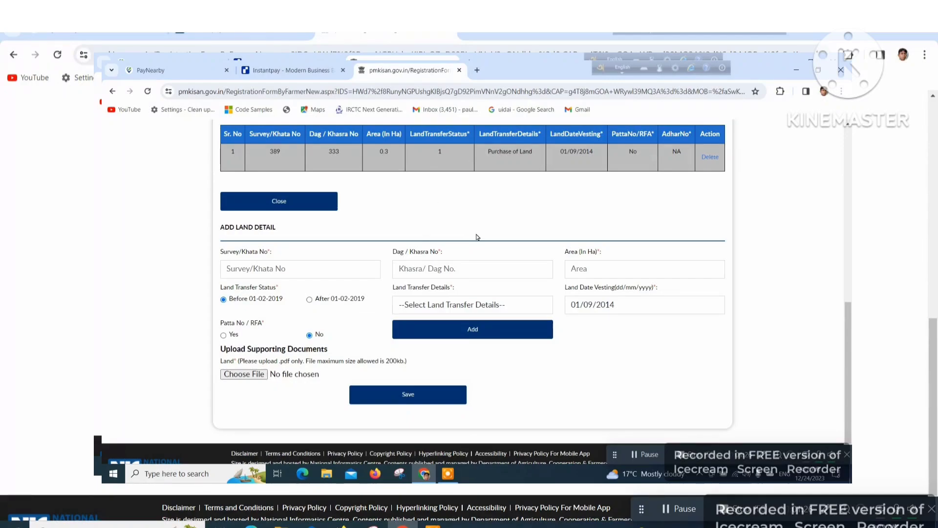
Step: Upload naz nnnn.pdf as the land supporting document, then save the farmer registration form
scroll(477, 236, "down", 1)
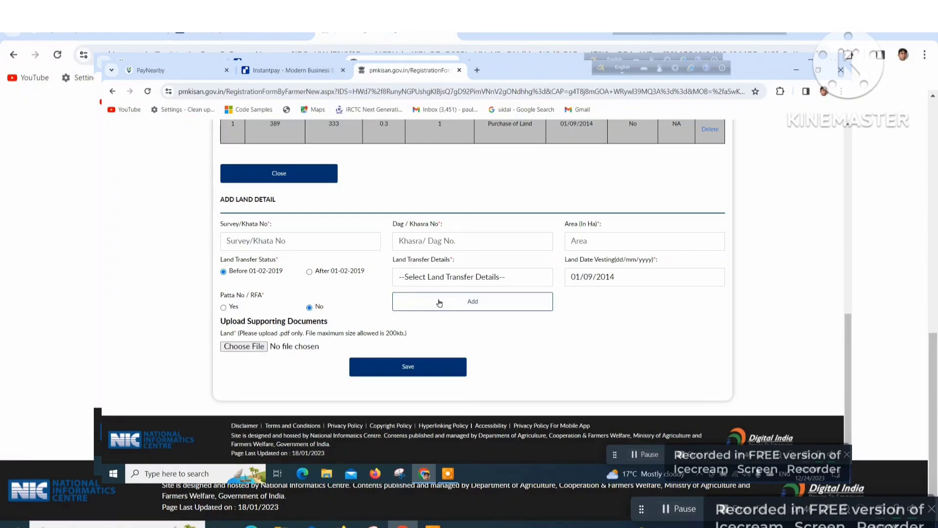
left_click(241, 347)
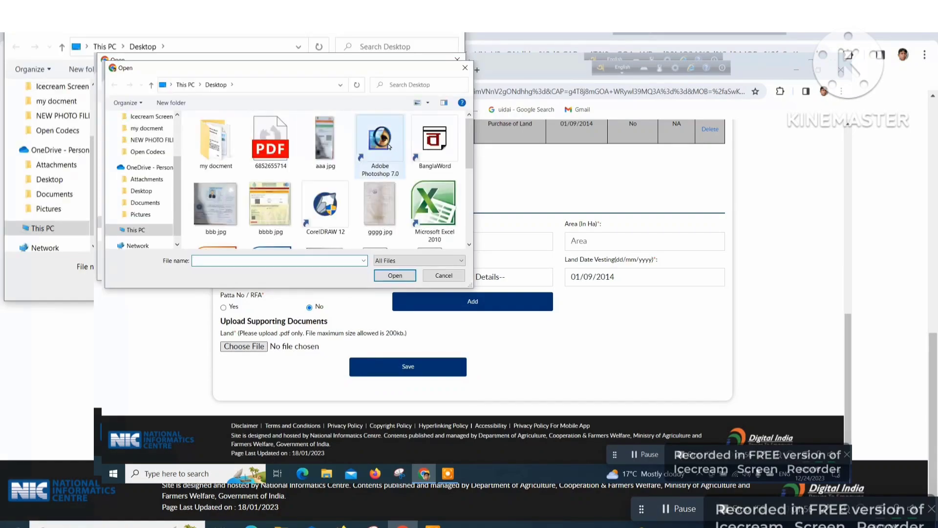
scroll(396, 146, "down", 2)
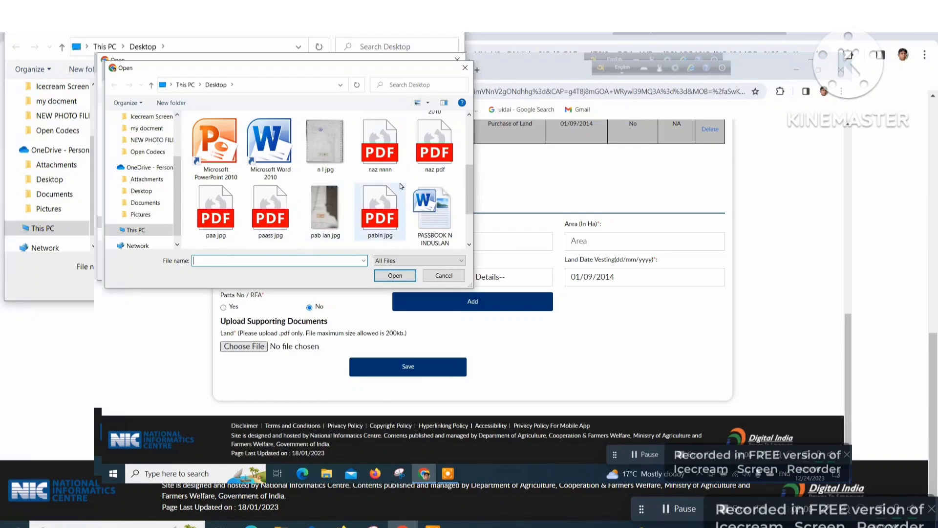
scroll(404, 183, "down", 2)
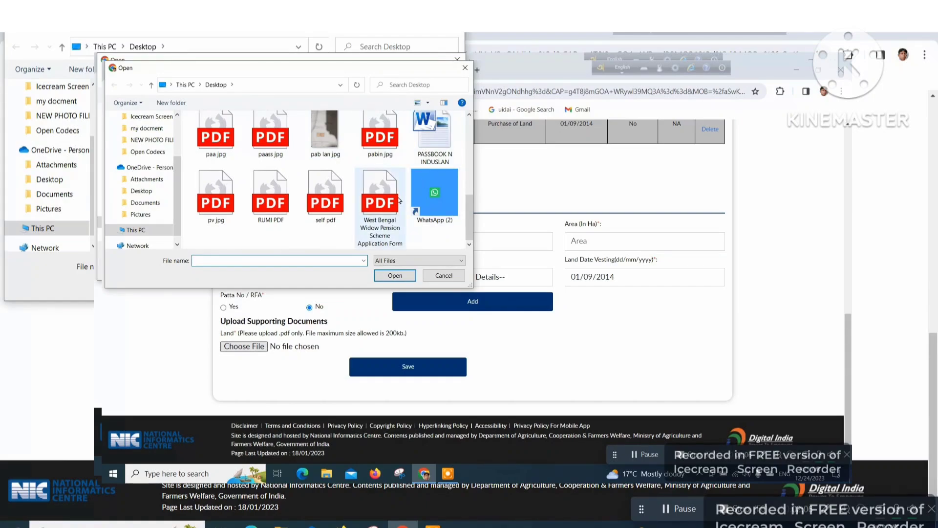
scroll(400, 199, "up", 2)
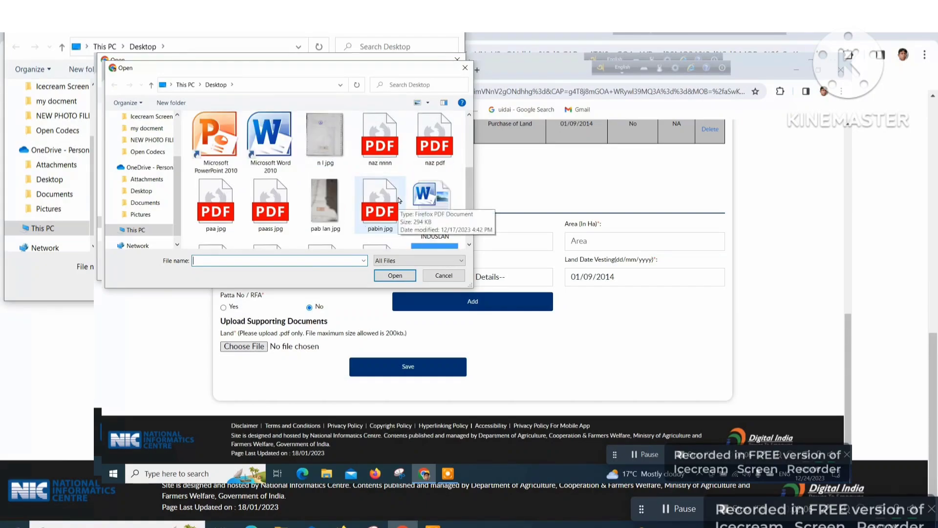
double_click(380, 142)
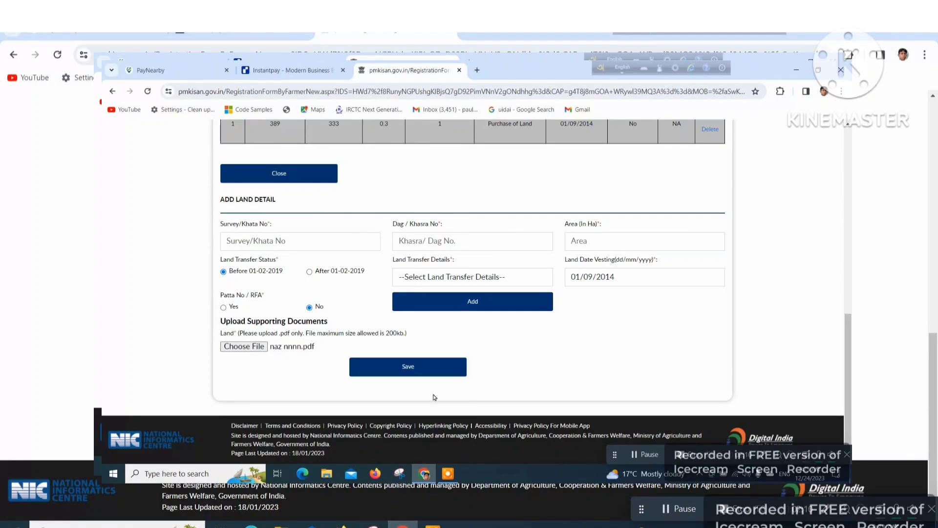
left_click(416, 370)
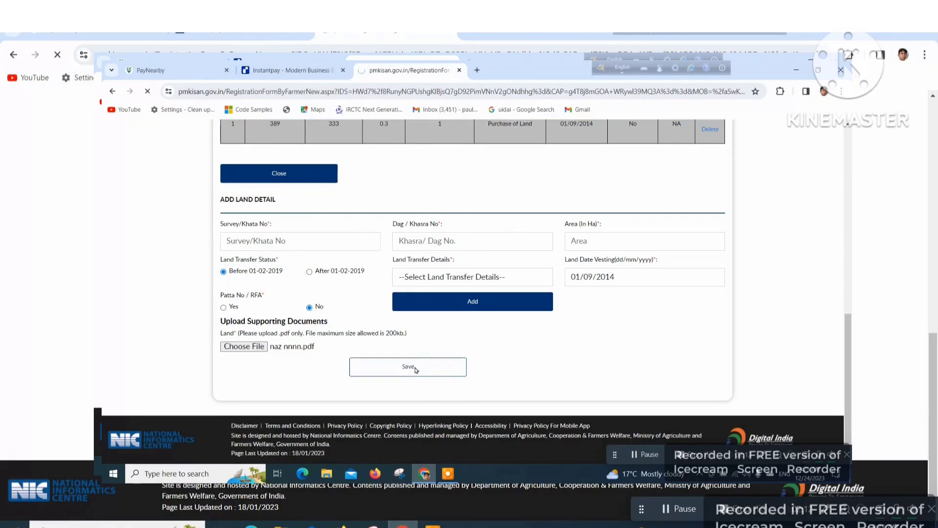